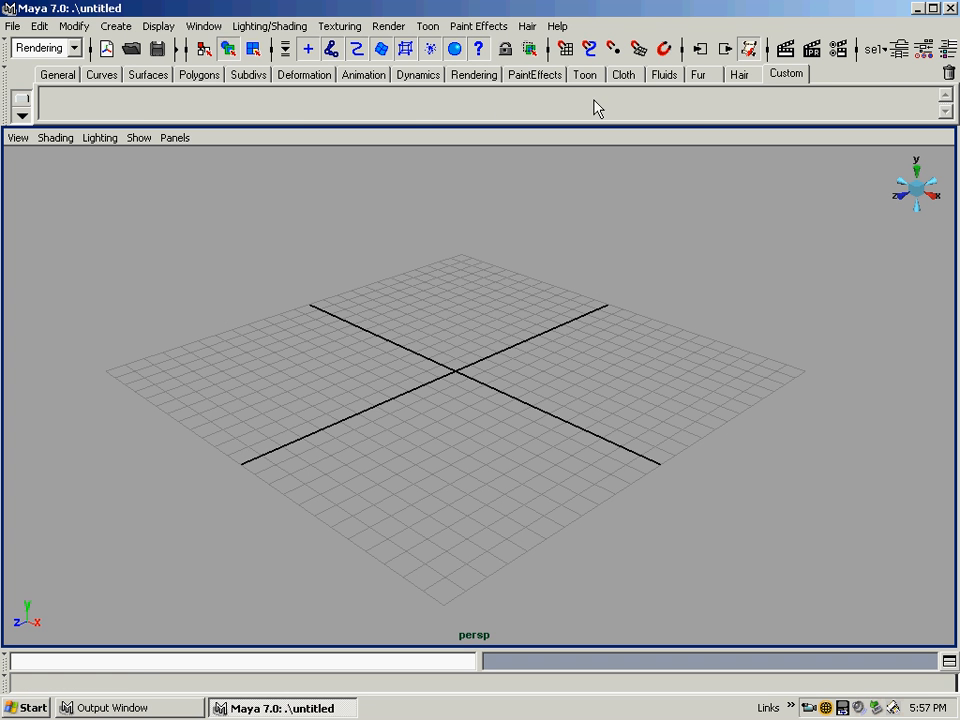
Step: Look over the Fur and Custom shelves and the Window and Lighting/Shading menus
click(698, 75)
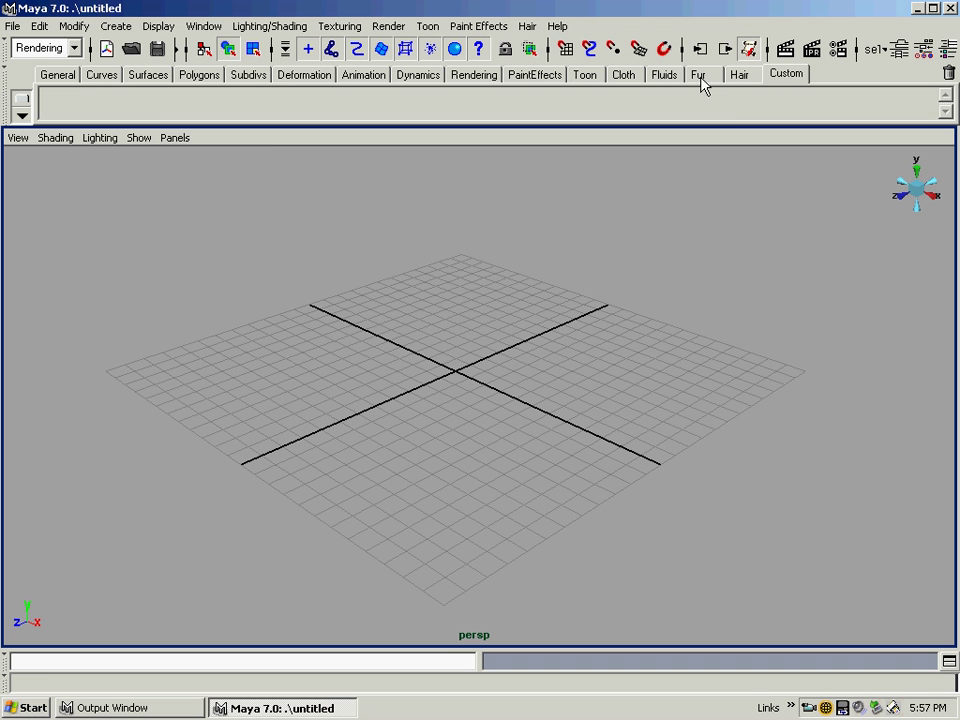
click(790, 74)
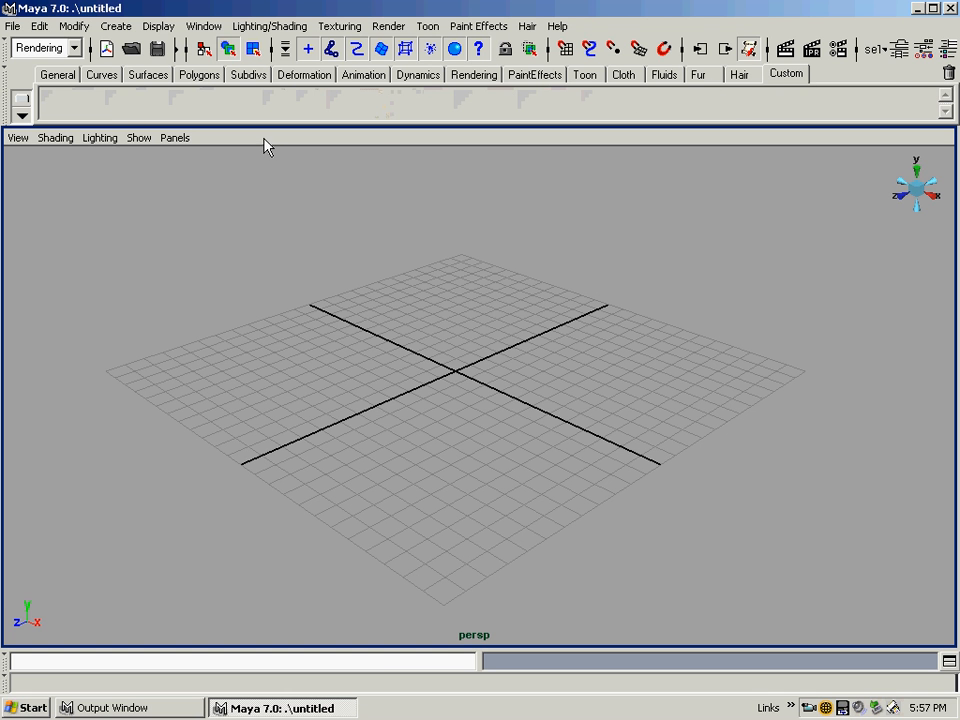
click(203, 26)
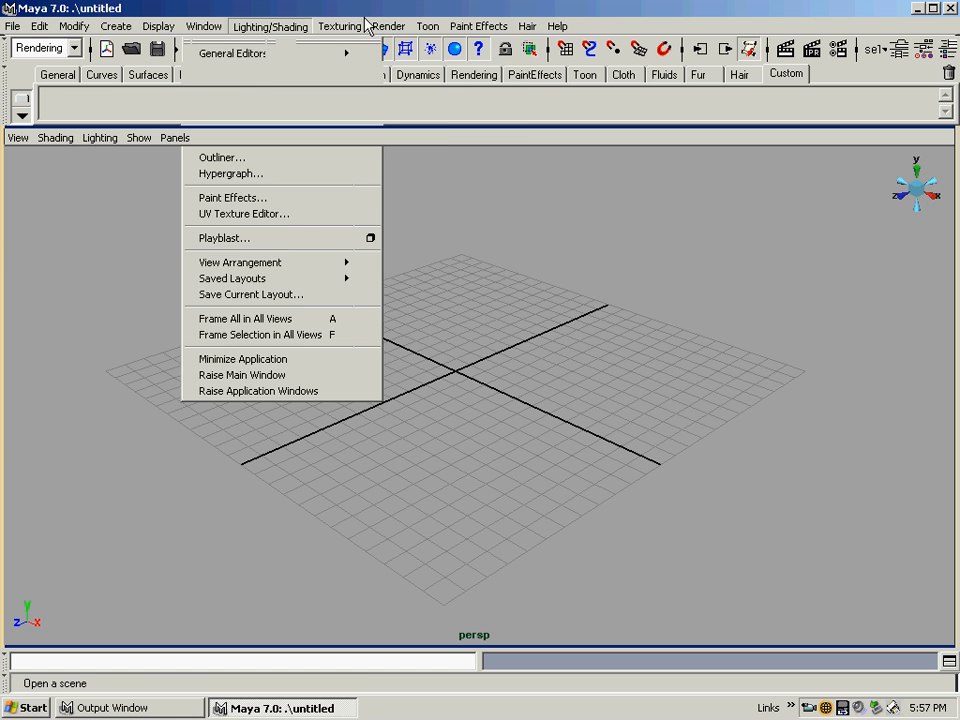
click(293, 20)
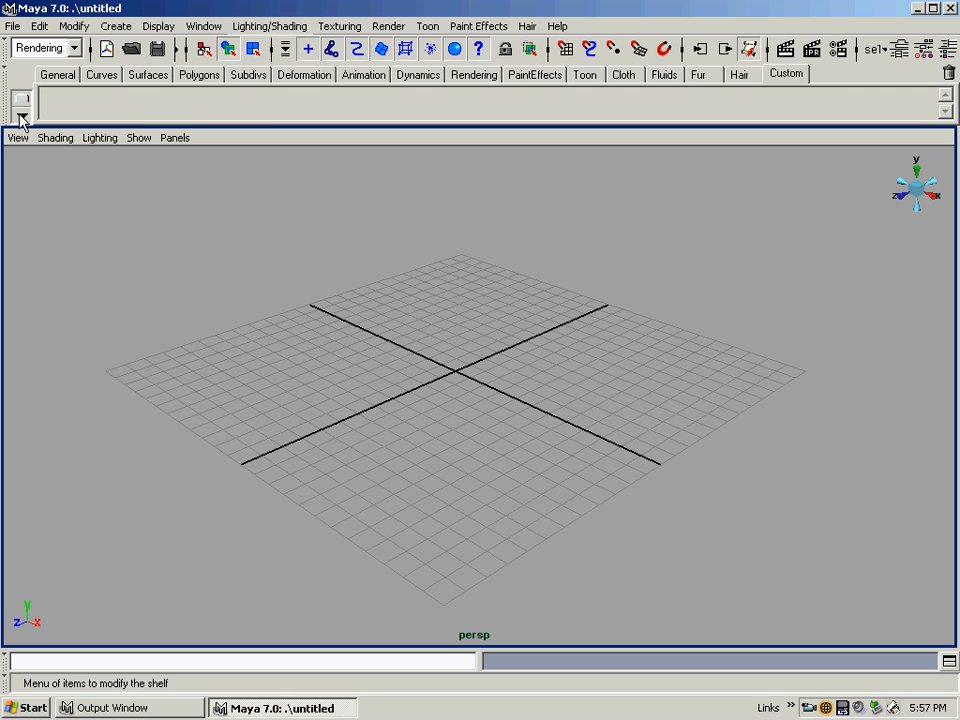
Step: Tour each shelf tab from General through Custom, ending on the Polygons shelf
click(525, 75)
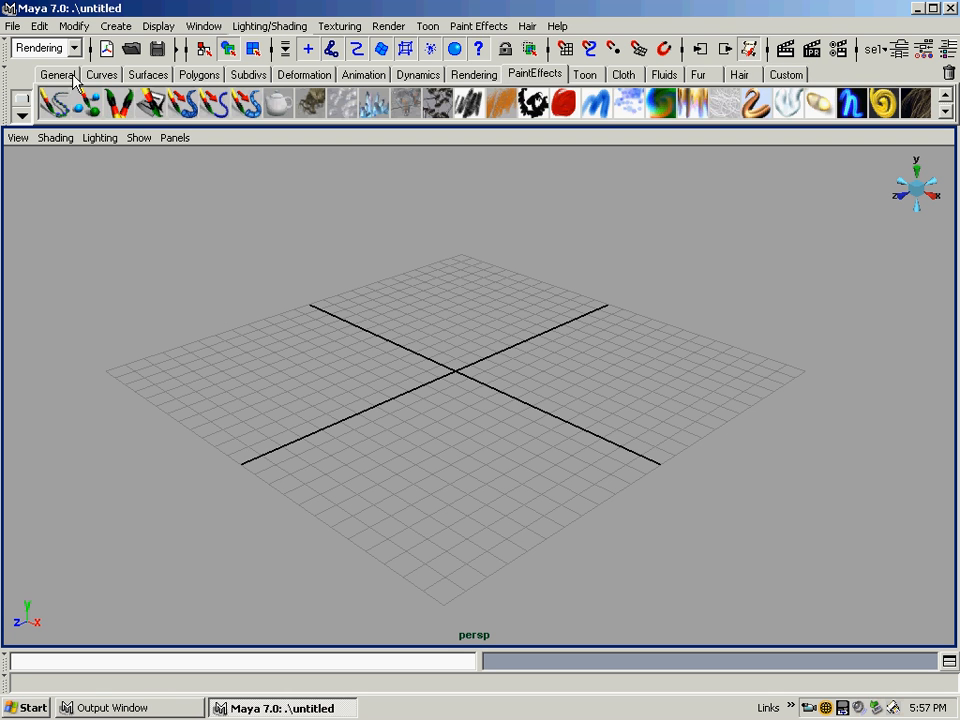
click(70, 75)
click(100, 75)
click(150, 76)
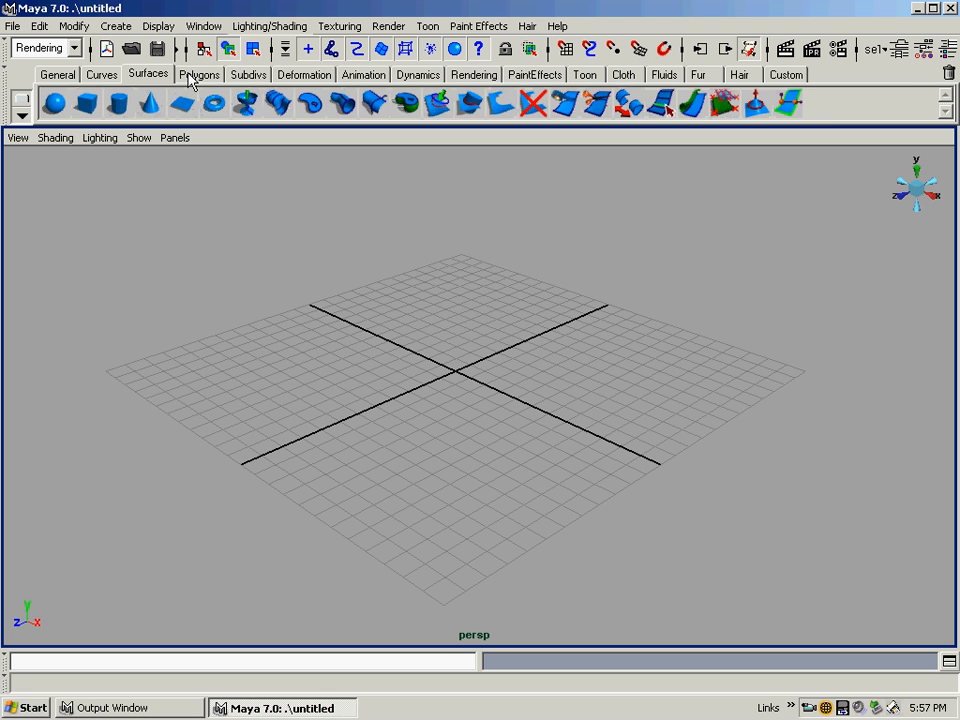
click(196, 76)
click(250, 77)
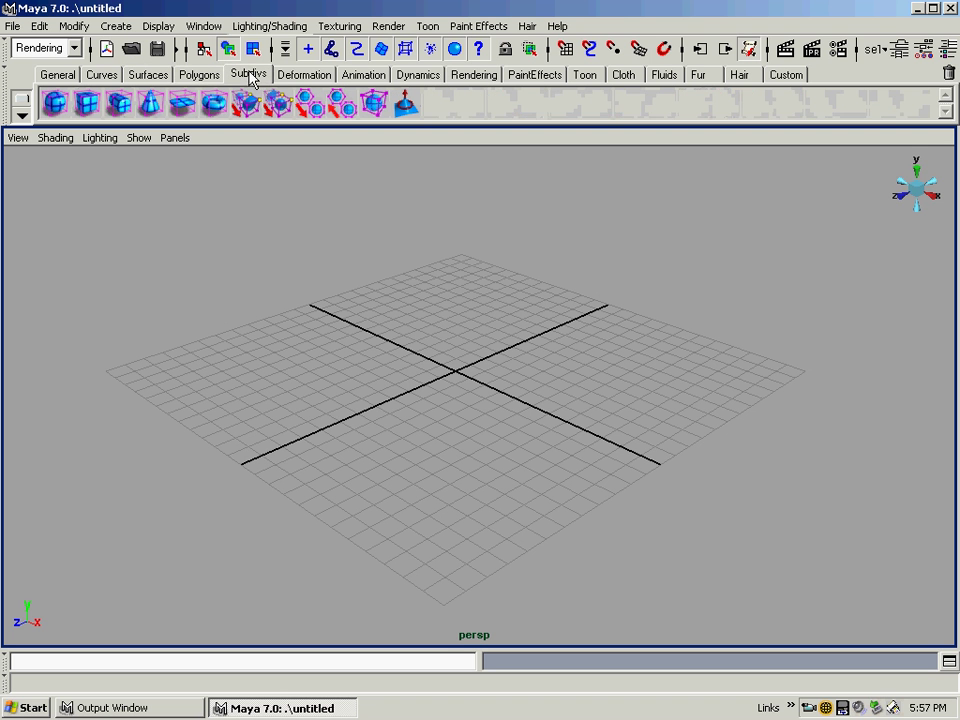
click(302, 77)
click(418, 76)
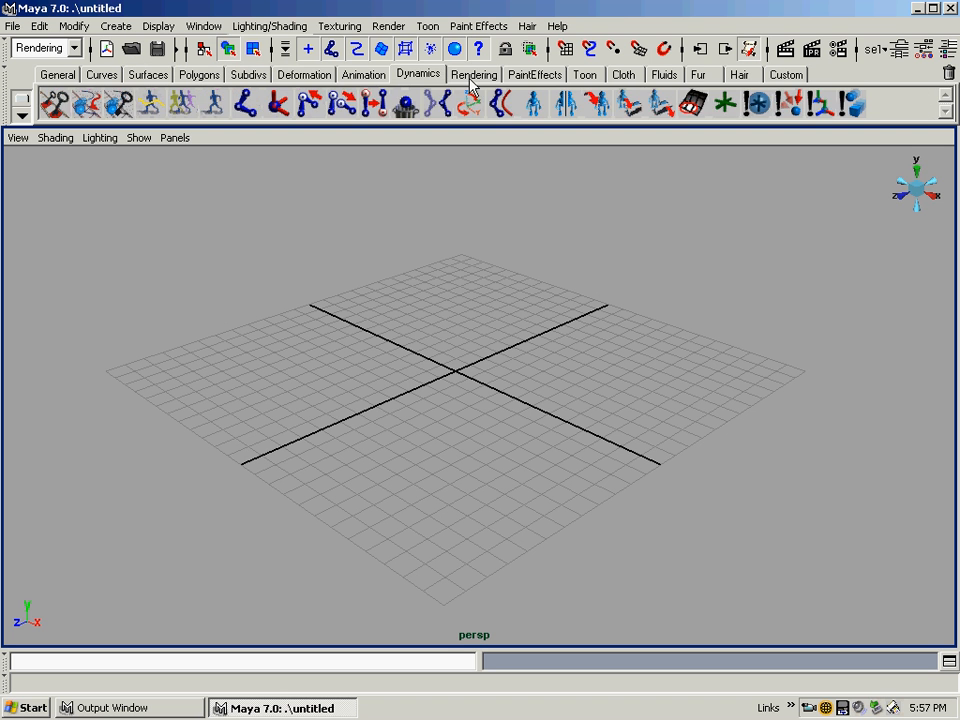
click(477, 77)
click(418, 75)
click(363, 76)
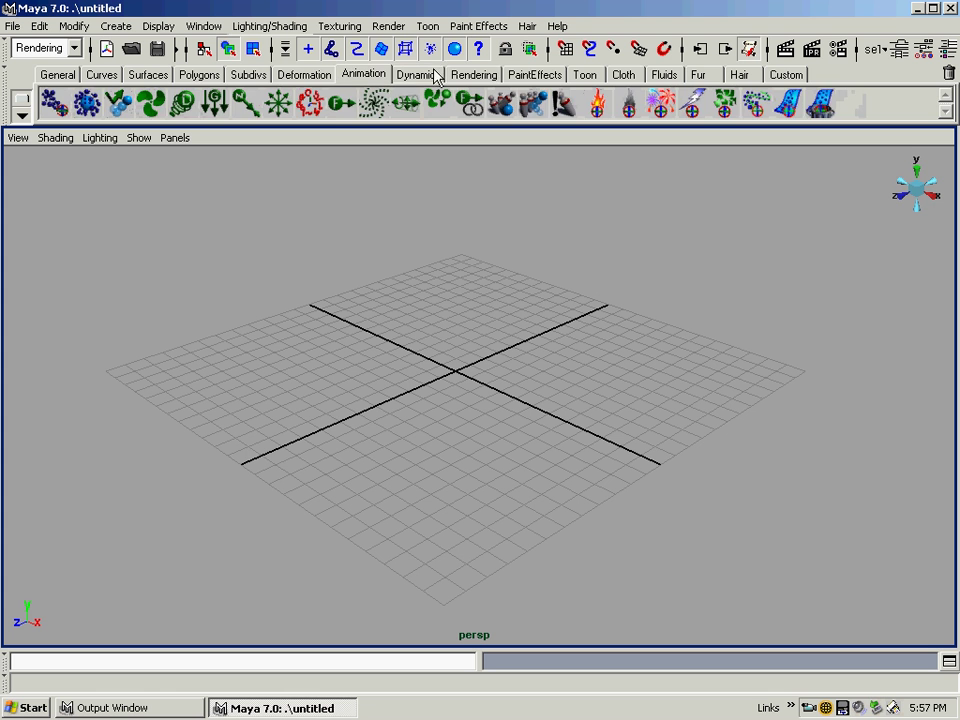
click(489, 77)
click(530, 76)
click(585, 76)
click(623, 76)
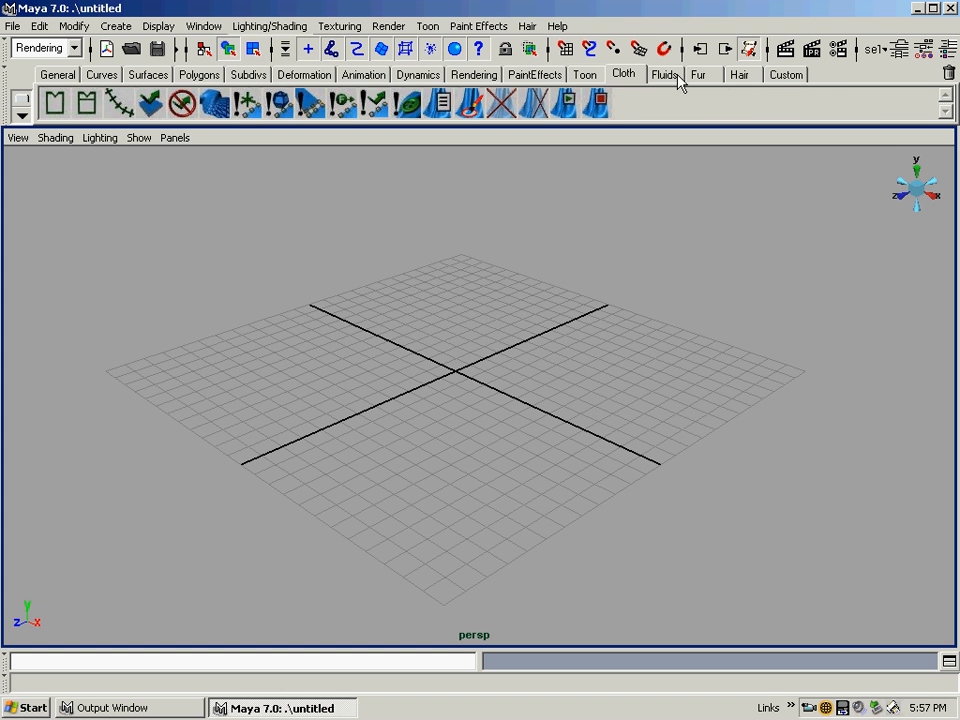
click(664, 76)
click(703, 76)
click(740, 76)
click(786, 75)
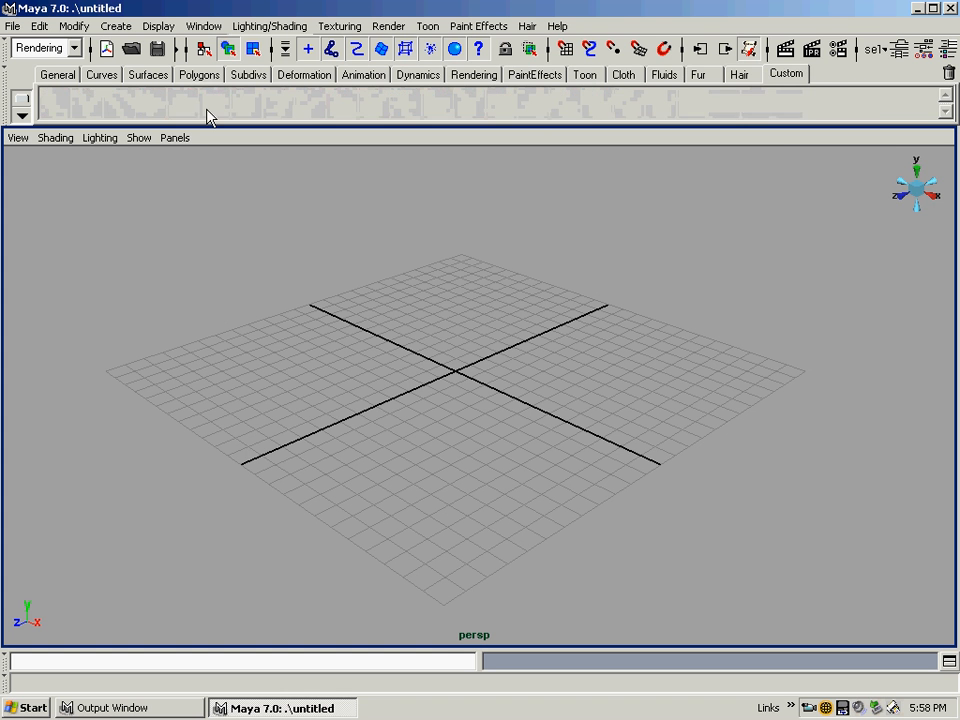
click(57, 75)
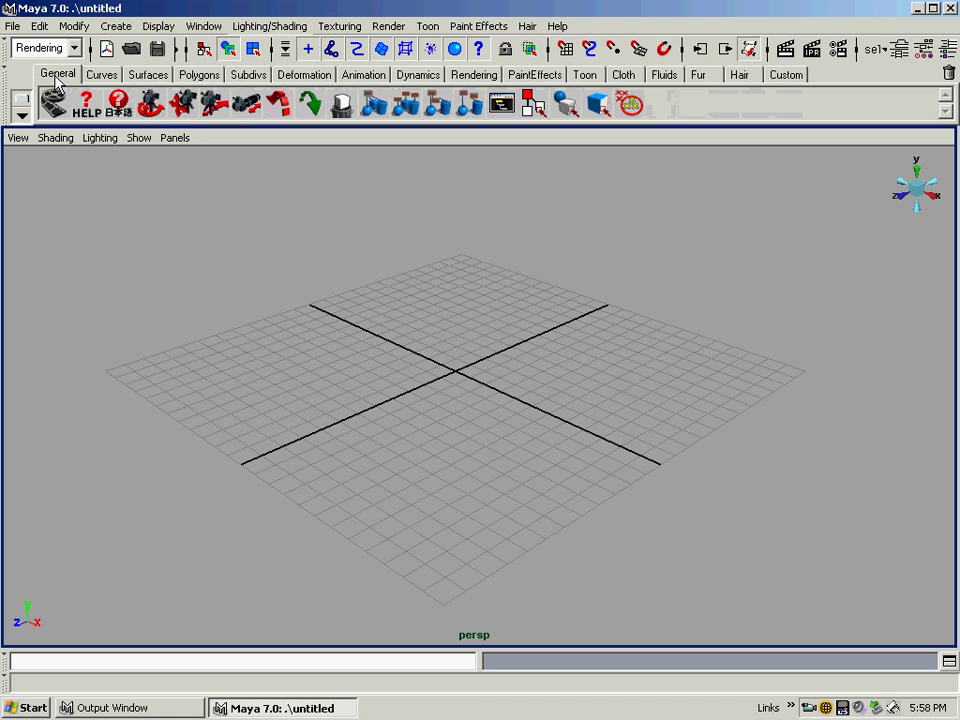
click(195, 77)
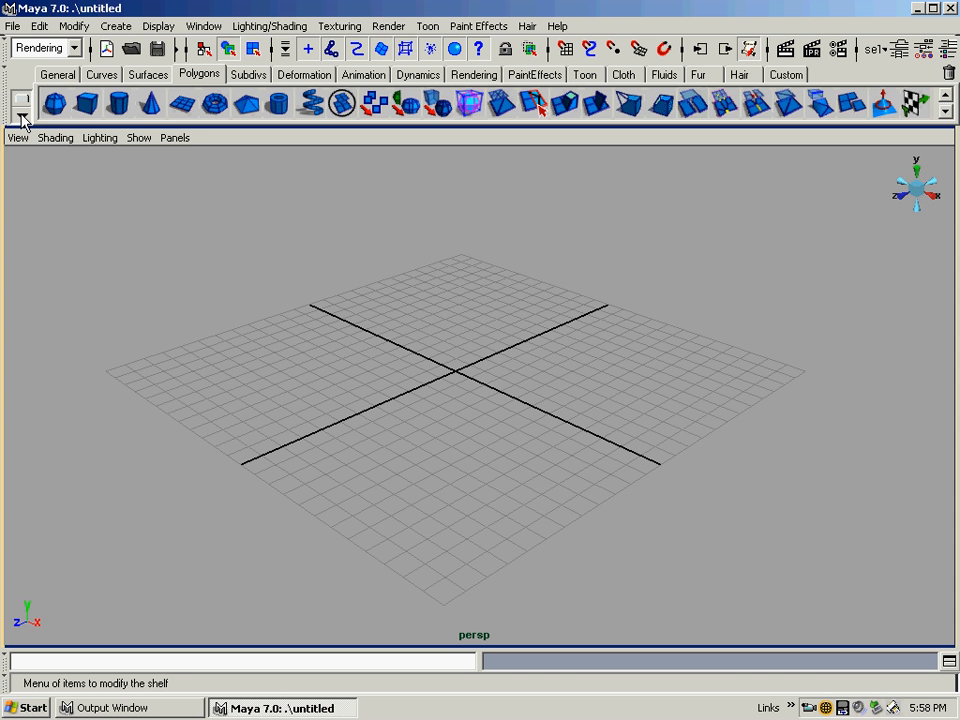
Step: Bring up the shelf management menu from the arrow at the left of the shelf
click(21, 118)
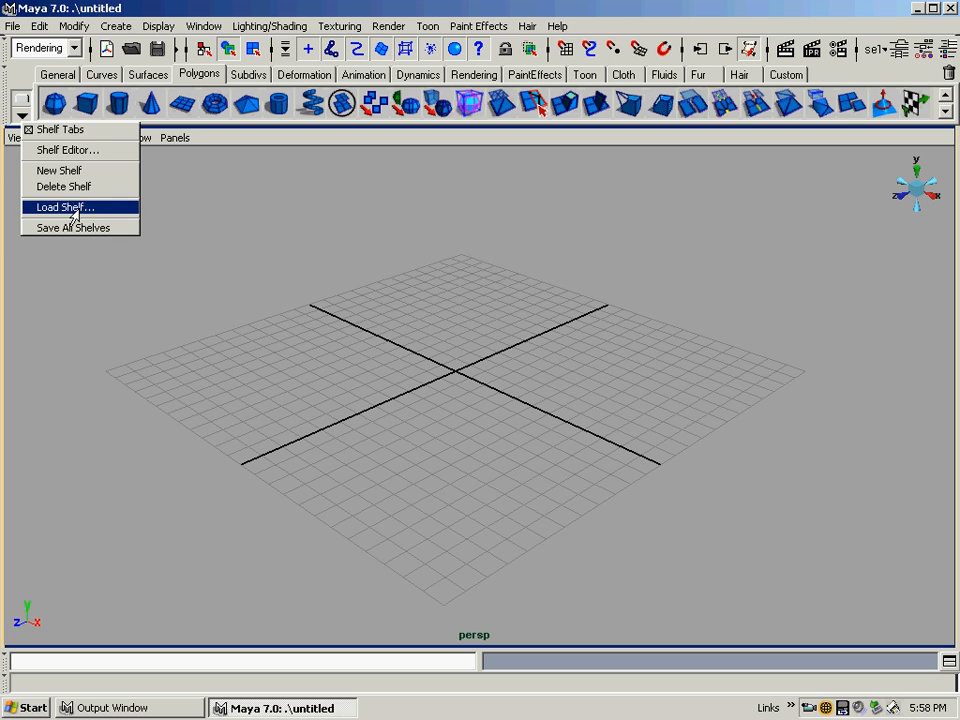
Step: Create a new empty shelf named JamesPolygonTools
click(65, 175)
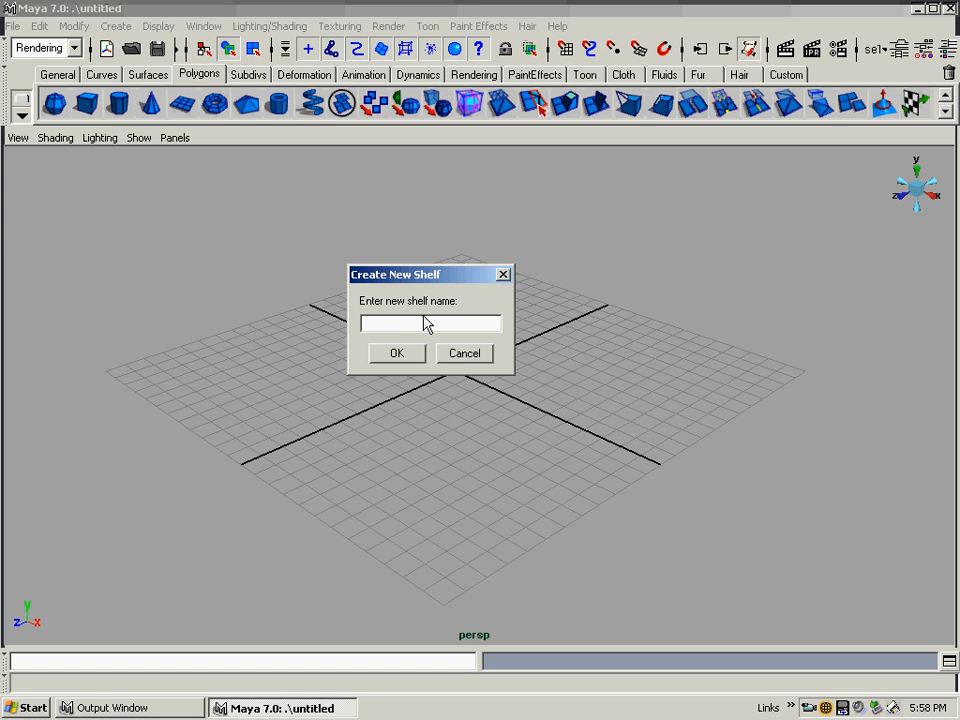
text(J)
text(ames)
text(Polygo)
text(nTools)
click(402, 358)
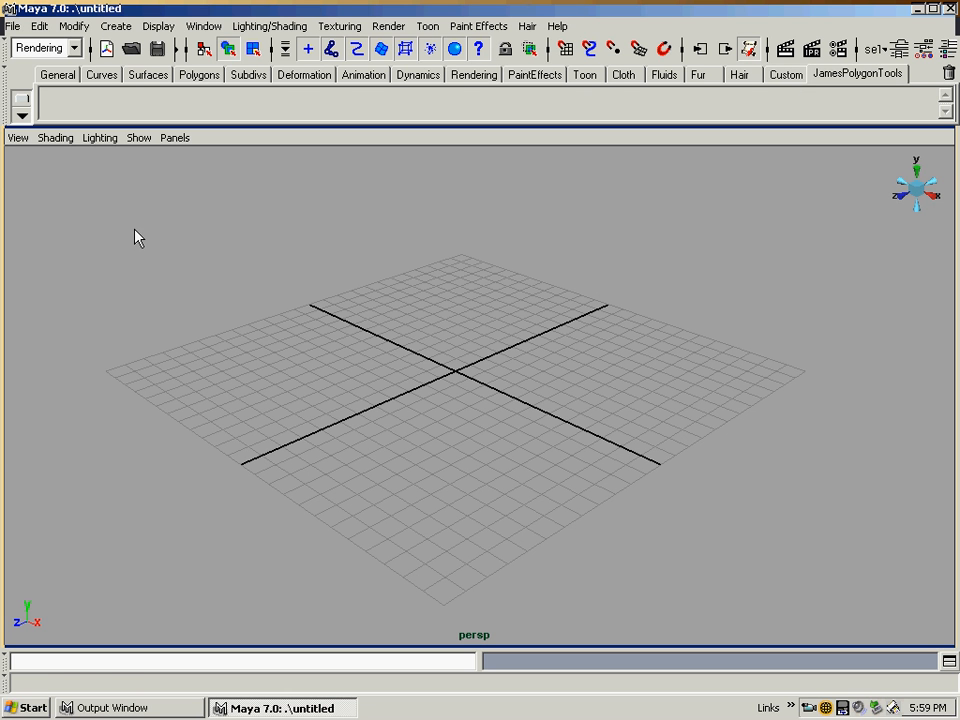
Step: Save all shelves so JamesPolygonTools is kept
click(22, 116)
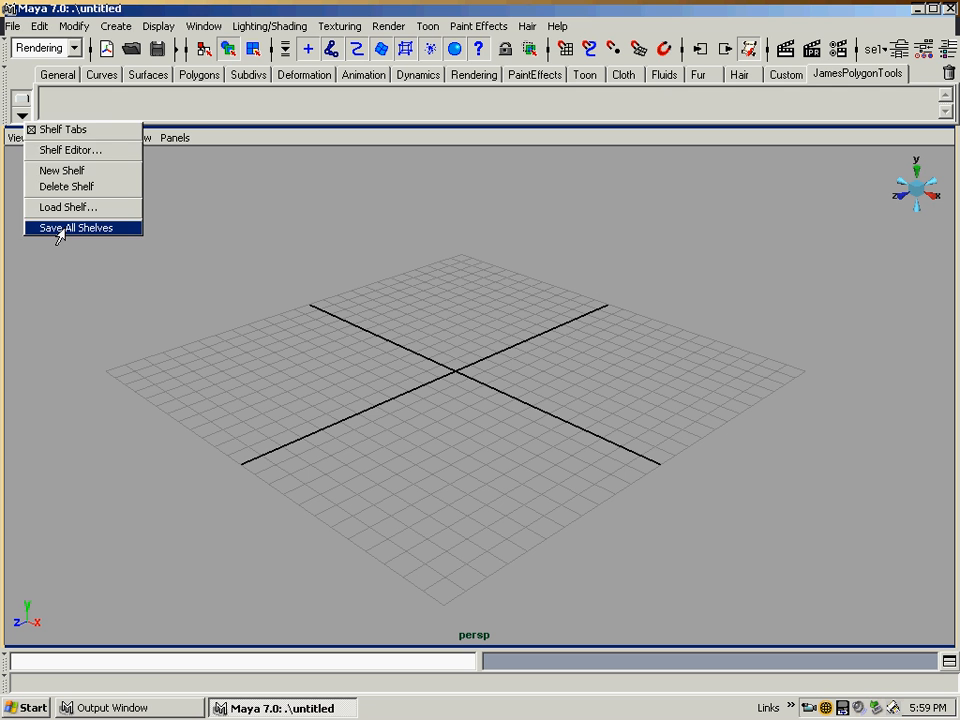
click(205, 115)
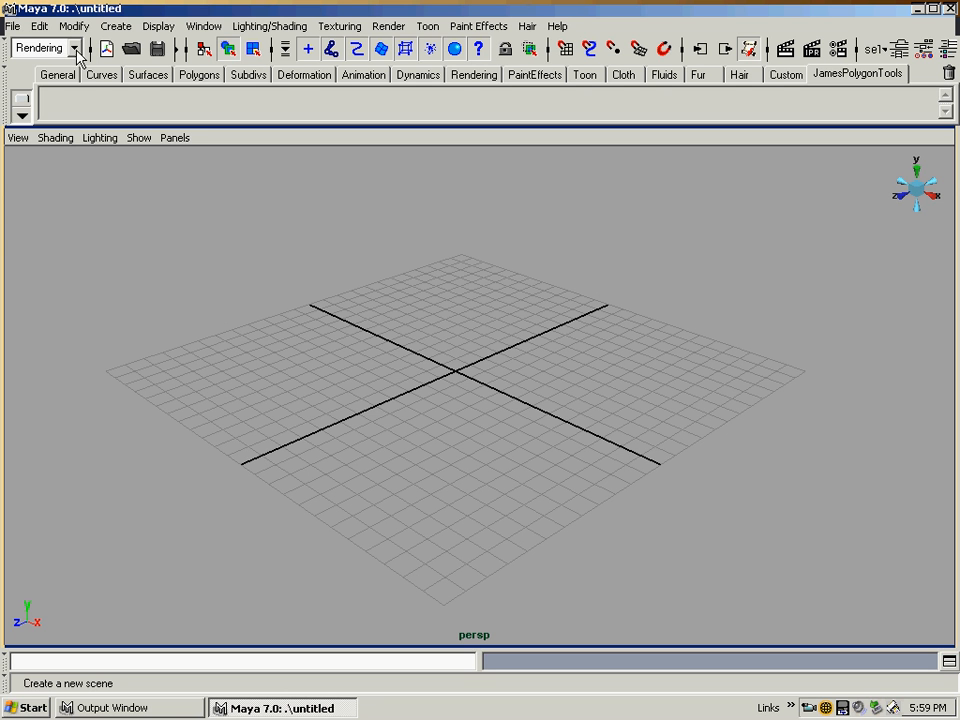
Step: Switch to the Modeling menu set and browse its editing commands
click(74, 48)
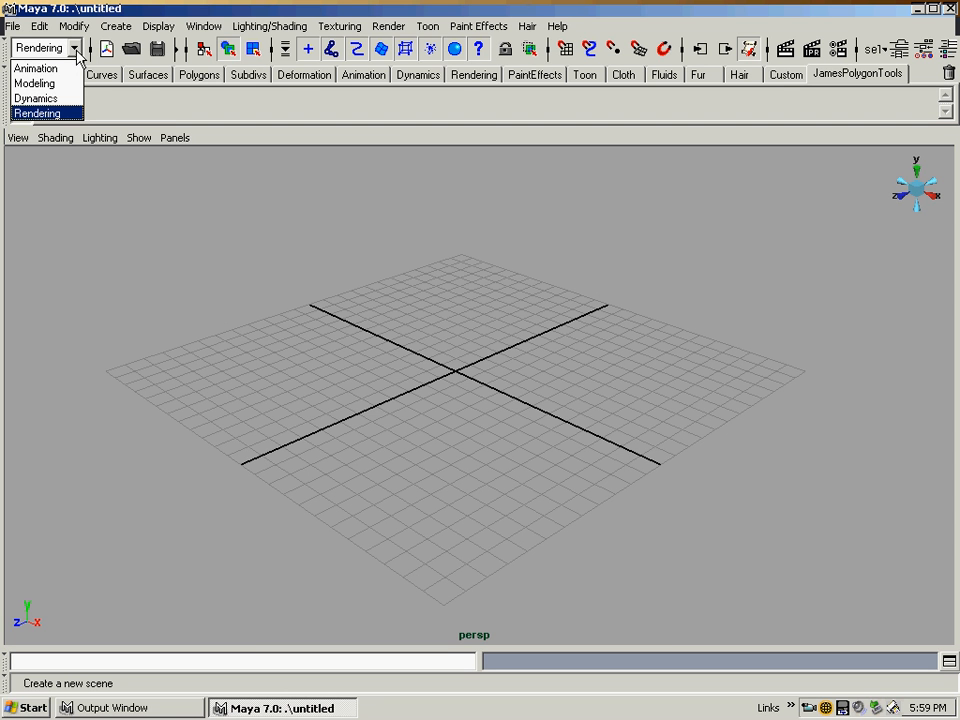
click(50, 84)
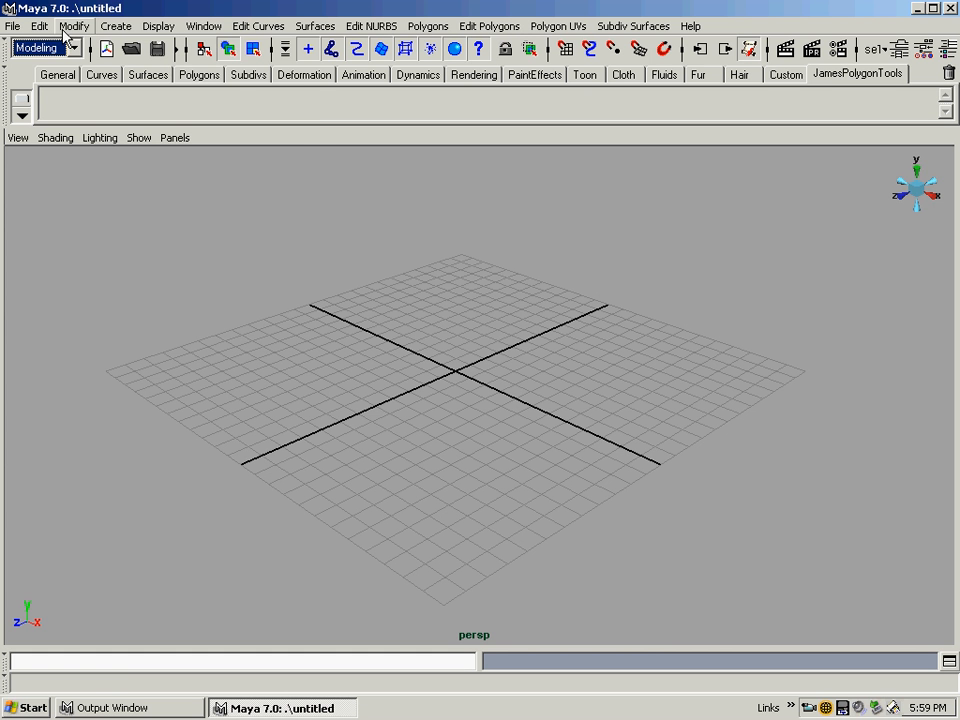
click(115, 26)
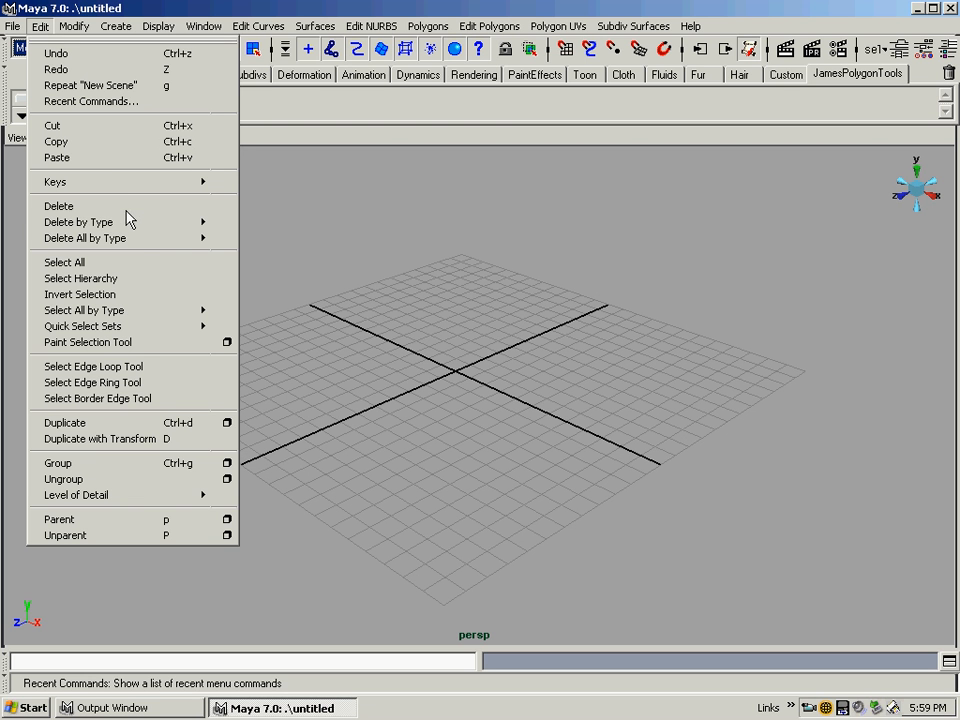
mouse_move(90, 222)
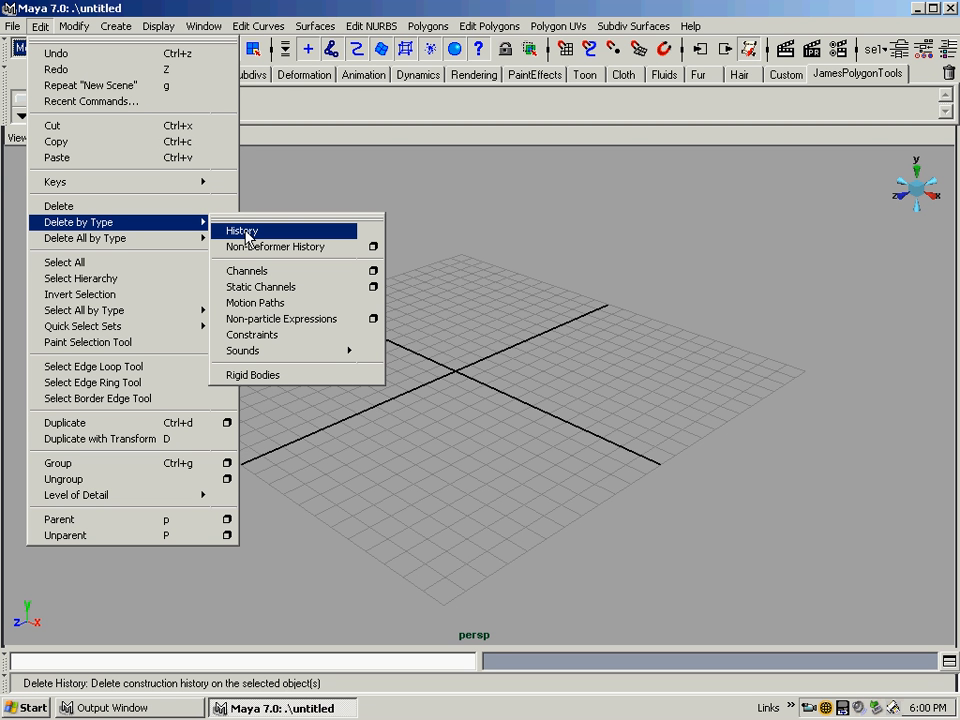
Step: Add a Delete History (His) button to JamesPolygonTools, test it, then look for Freeze Transformations
ctrl+shift+click(247, 236)
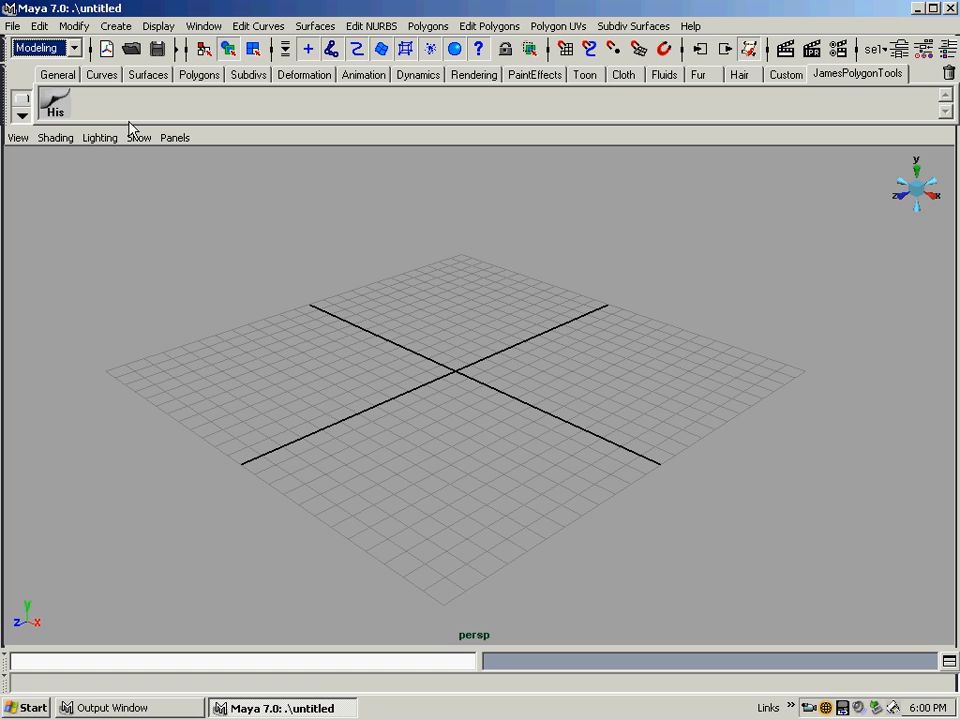
click(58, 106)
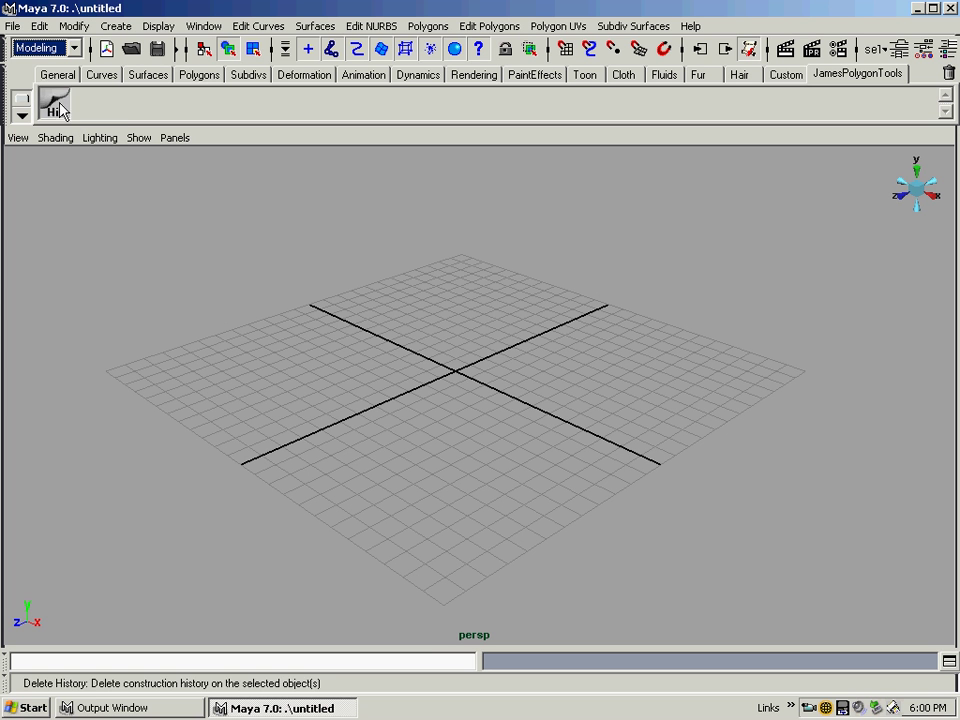
click(43, 29)
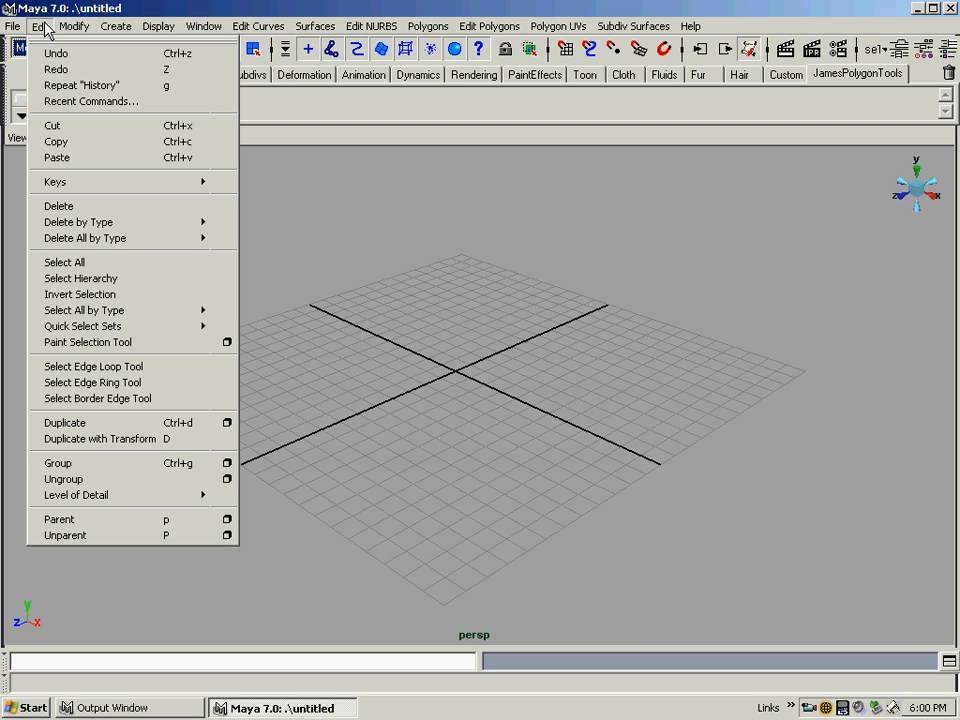
click(72, 30)
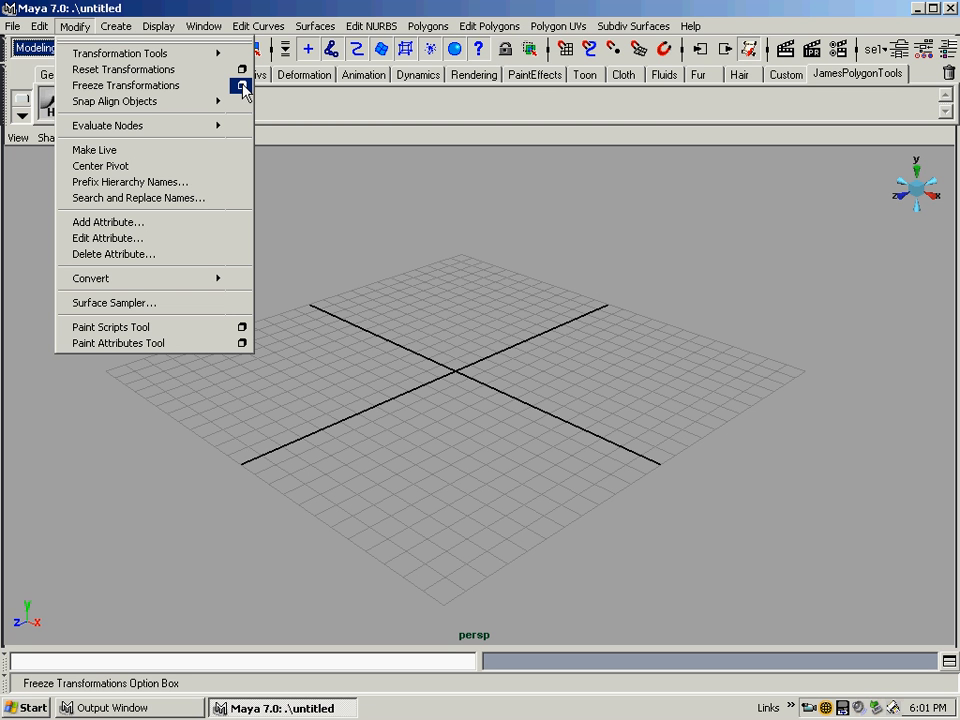
Step: Add a Freeze Transformations options (FTOB) button to the shelf and confirm its dialog opens
click(243, 85)
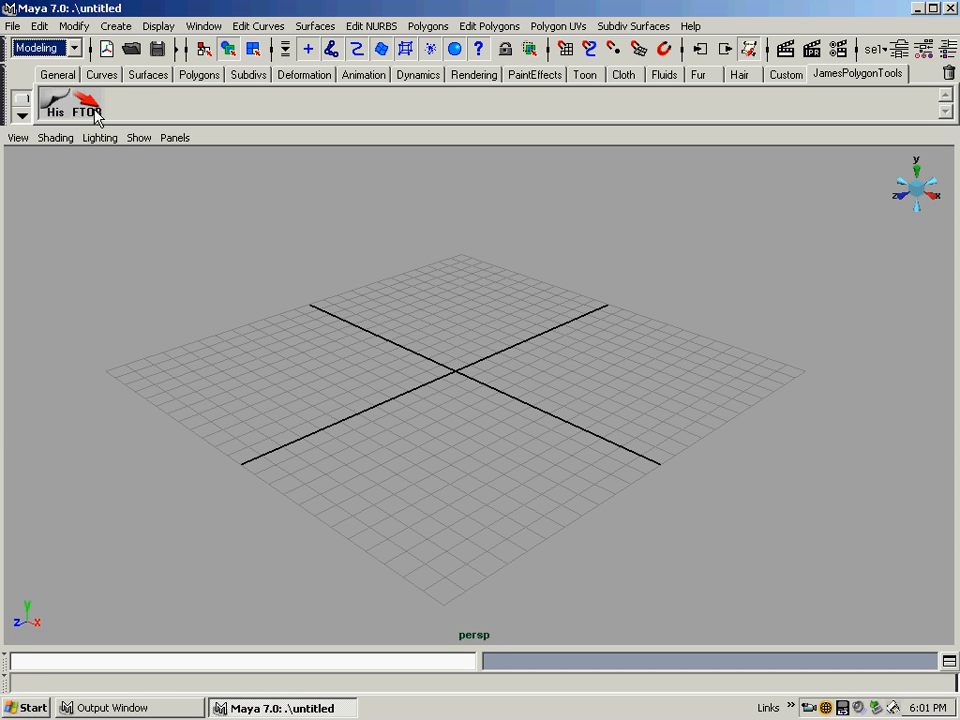
click(90, 112)
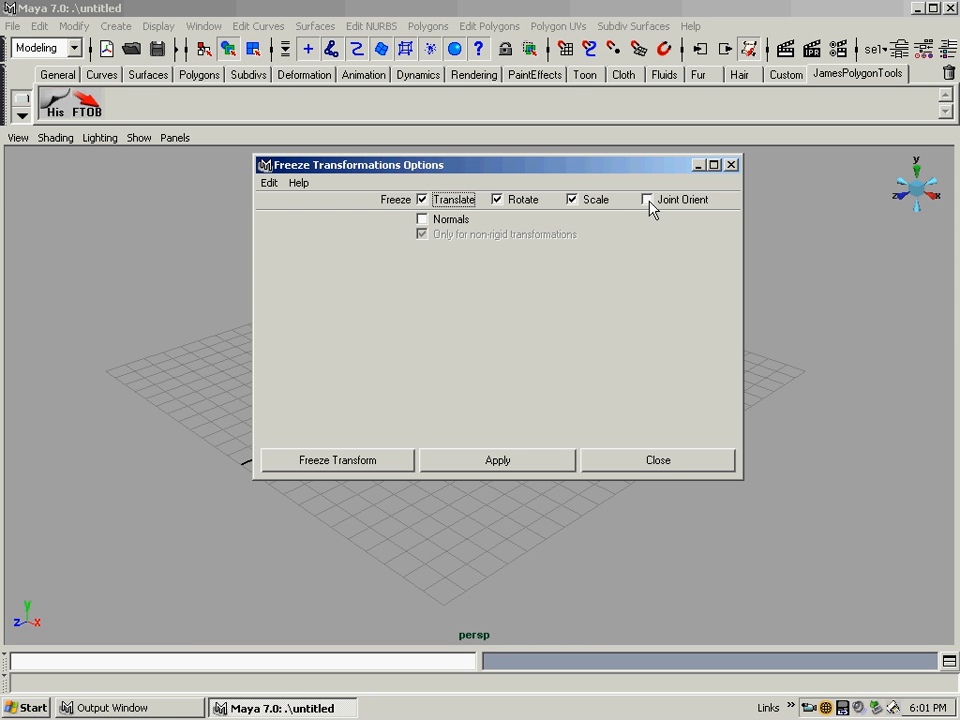
click(636, 465)
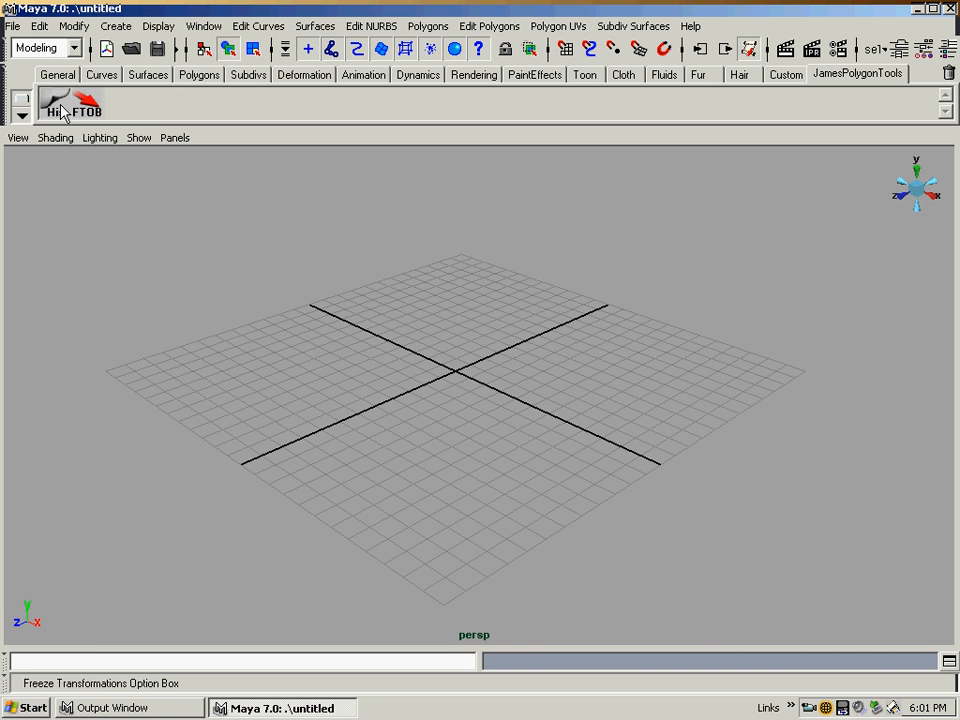
Step: Add Append to Polygon, Smooth Proxy, Split Polygon, Split Edge Ring and Duplicate Edge Loop buttons to the shelf
click(428, 32)
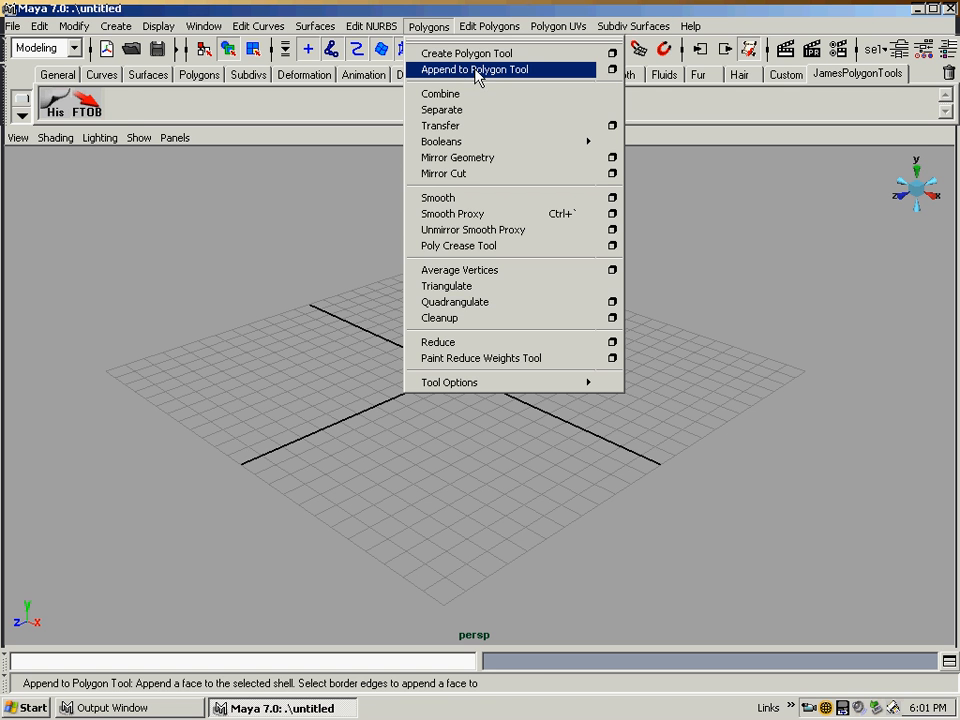
ctrl+shift+click(477, 70)
click(428, 27)
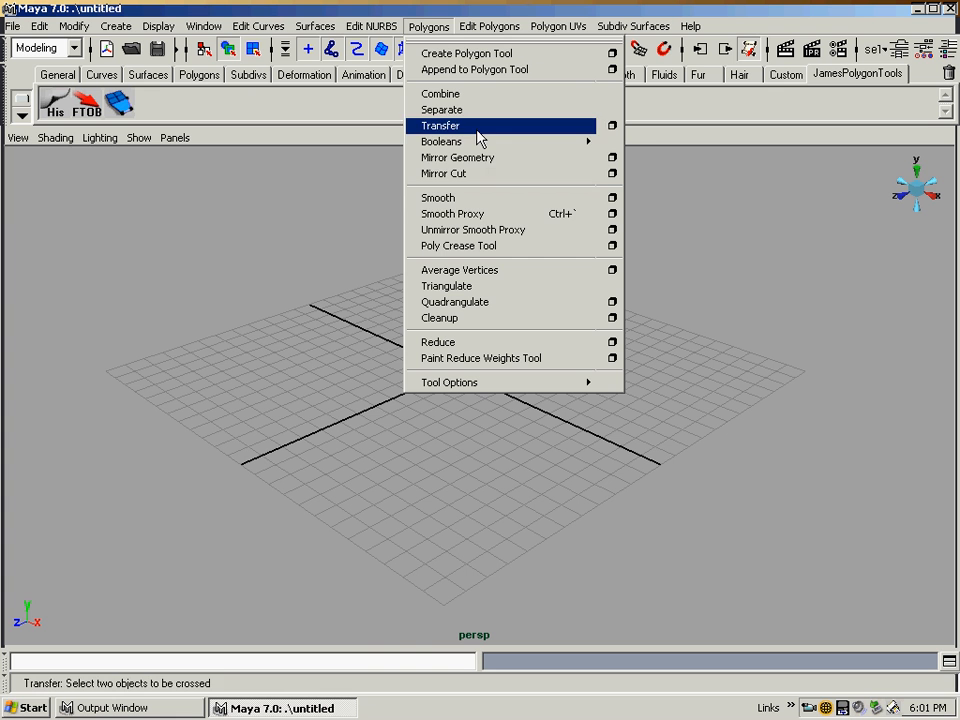
ctrl+shift+click(612, 216)
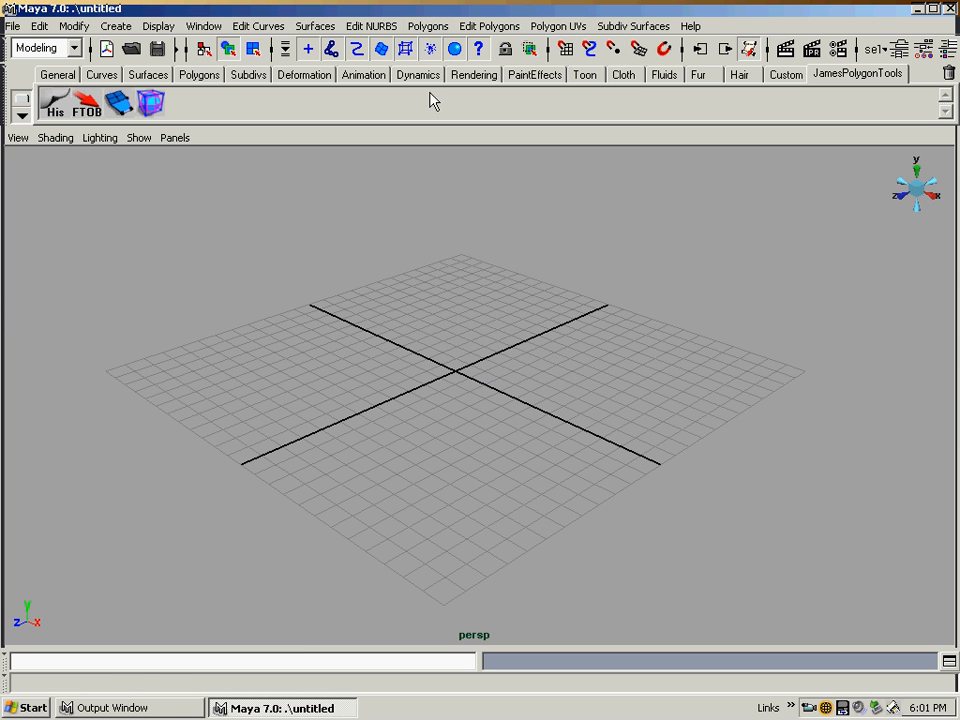
click(425, 28)
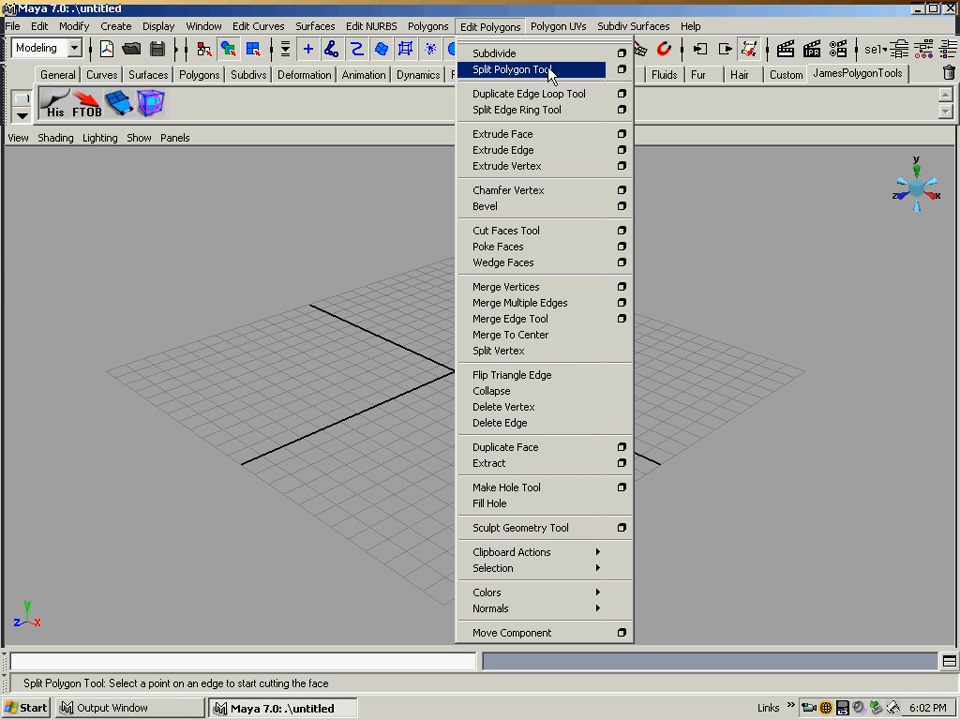
ctrl+shift+click(620, 70)
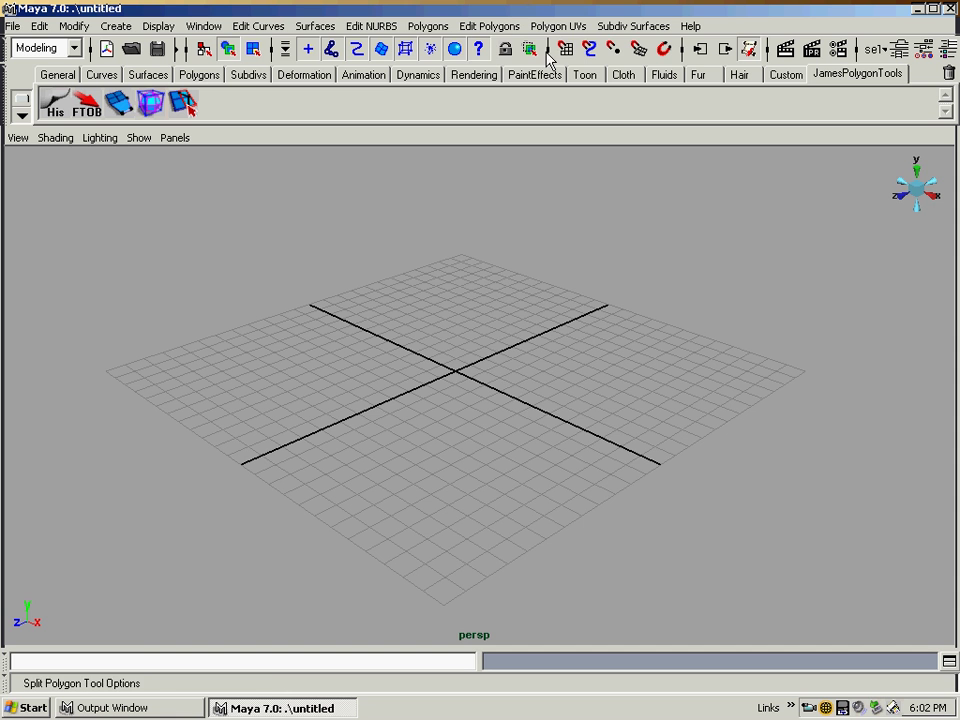
click(489, 27)
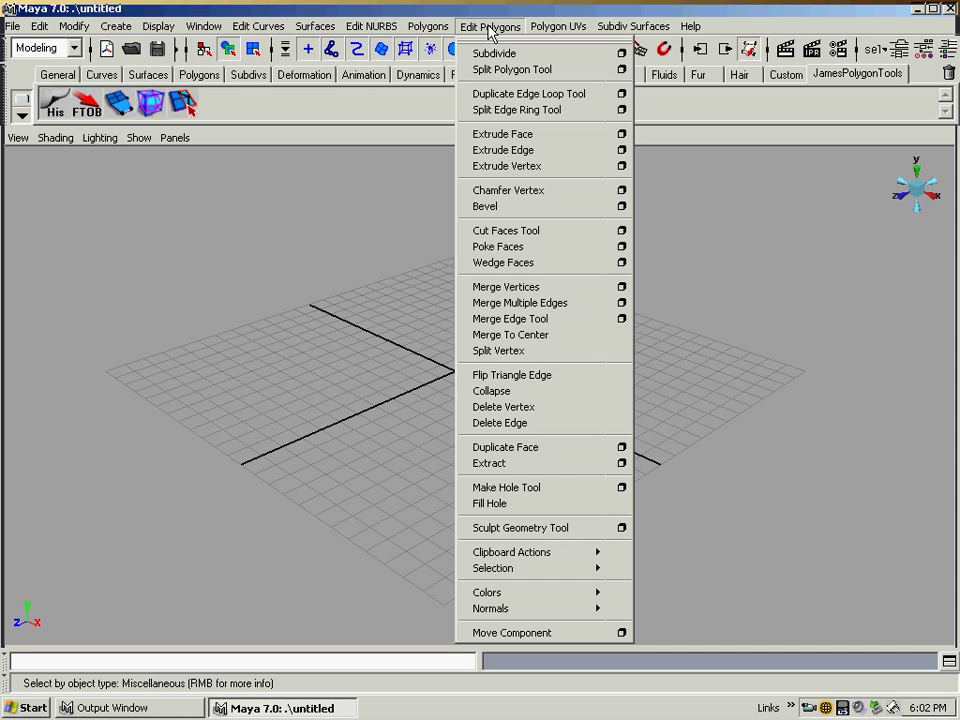
ctrl+shift+click(621, 110)
click(503, 30)
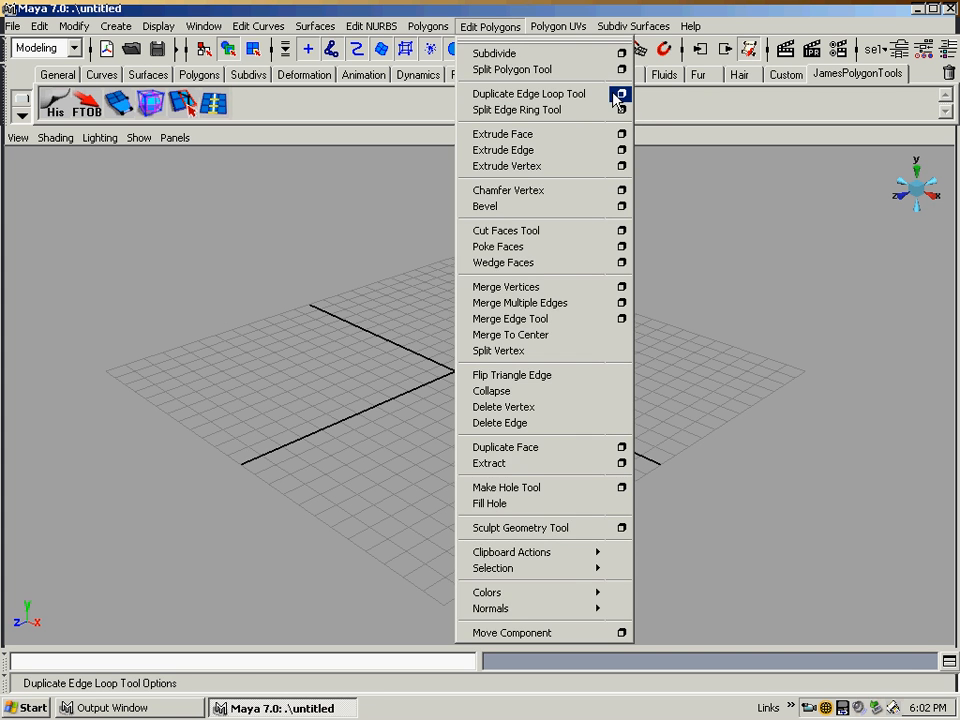
ctrl+shift+click(619, 93)
Step: Add Extrude Face, Extrude Edge, Chamfer Vertex and Merge Vertices buttons to the shelf
click(497, 28)
ctrl+shift+click(503, 134)
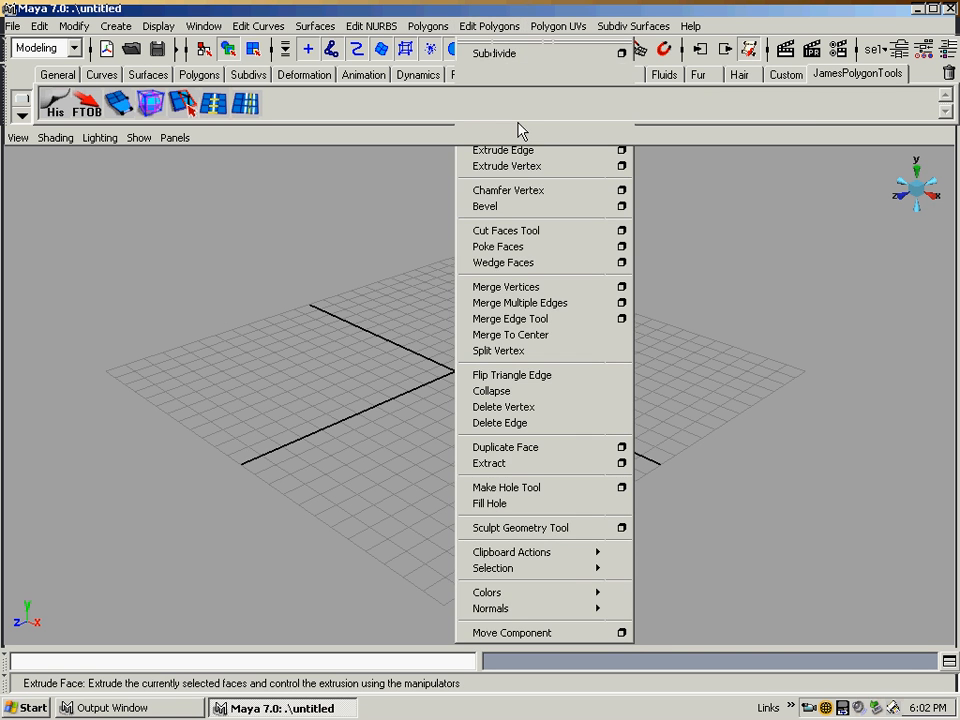
click(490, 27)
ctrl+shift+click(503, 150)
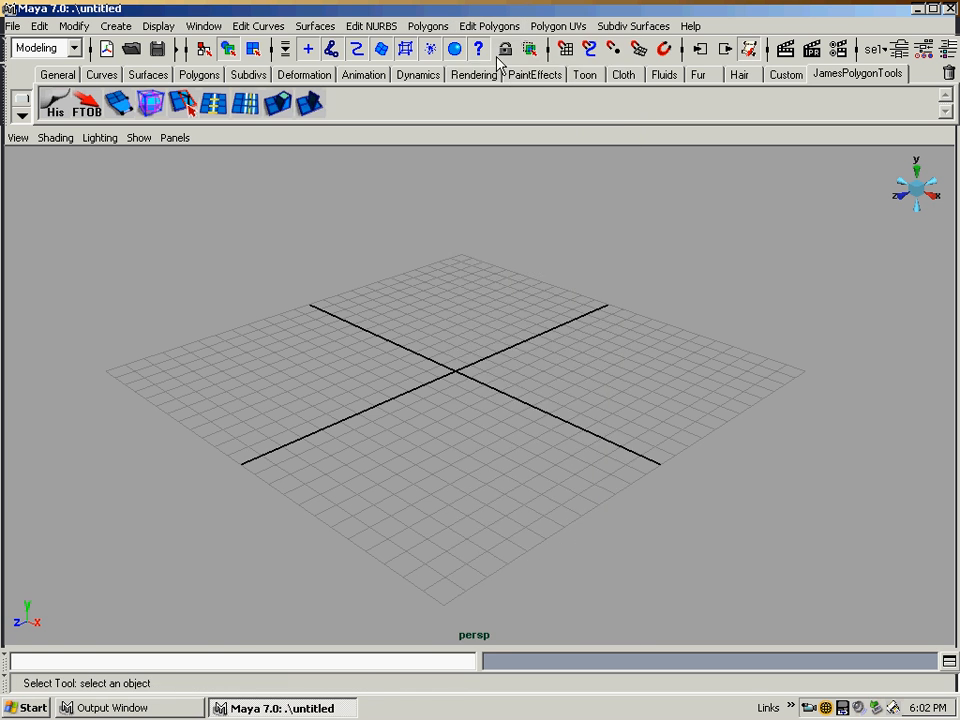
click(497, 27)
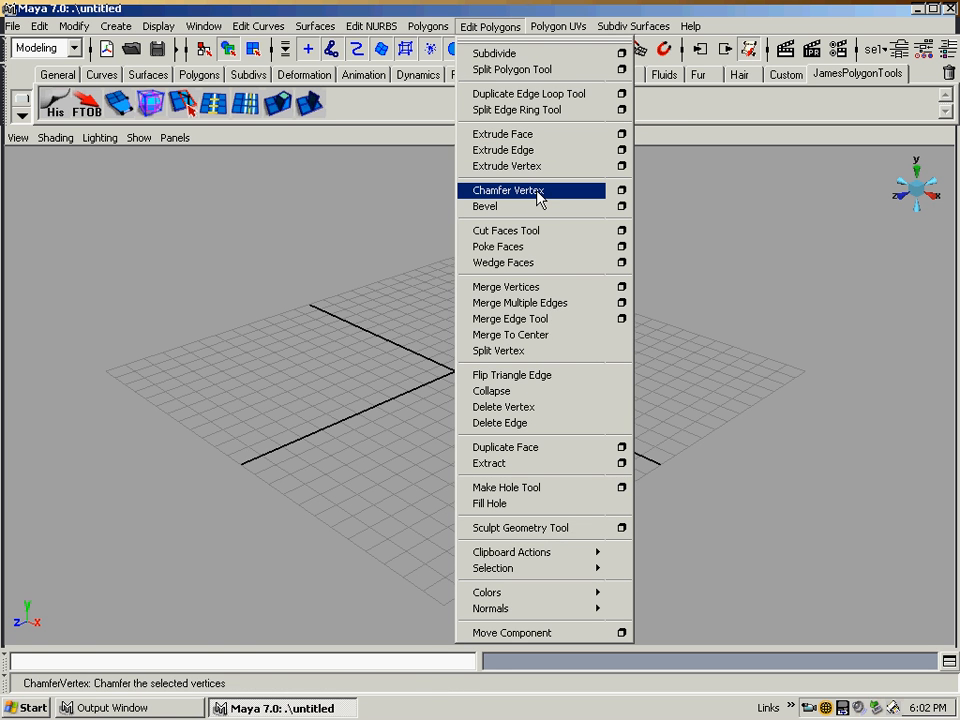
ctrl+shift+click(538, 191)
click(490, 27)
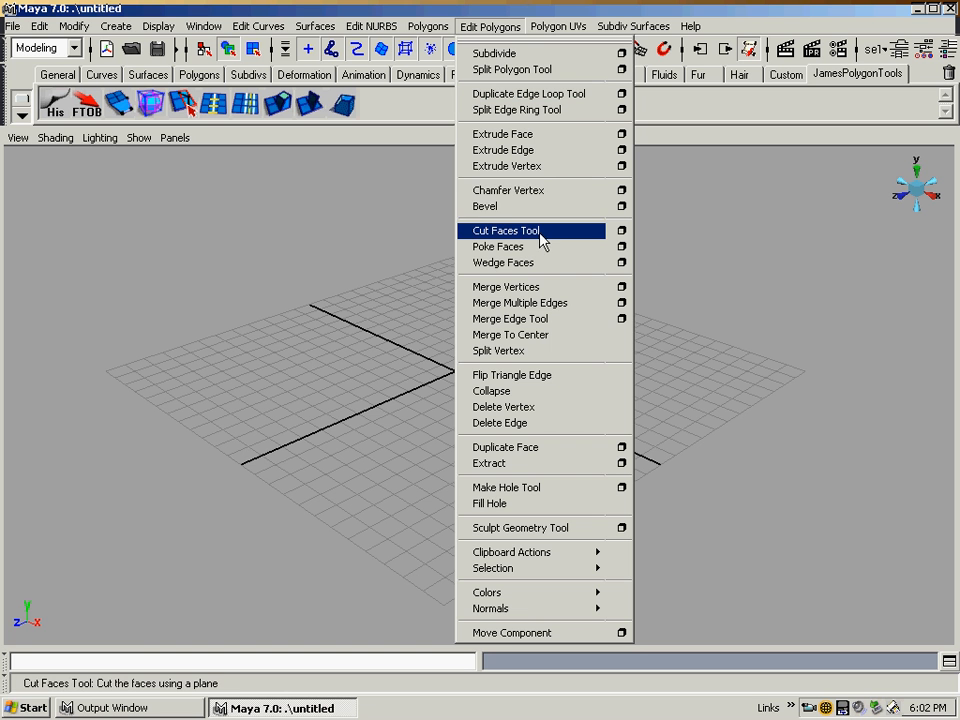
ctrl+shift+click(552, 287)
Step: Add Duplicate Face, Extract and Sculpt Geometry buttons to the shelf
click(489, 27)
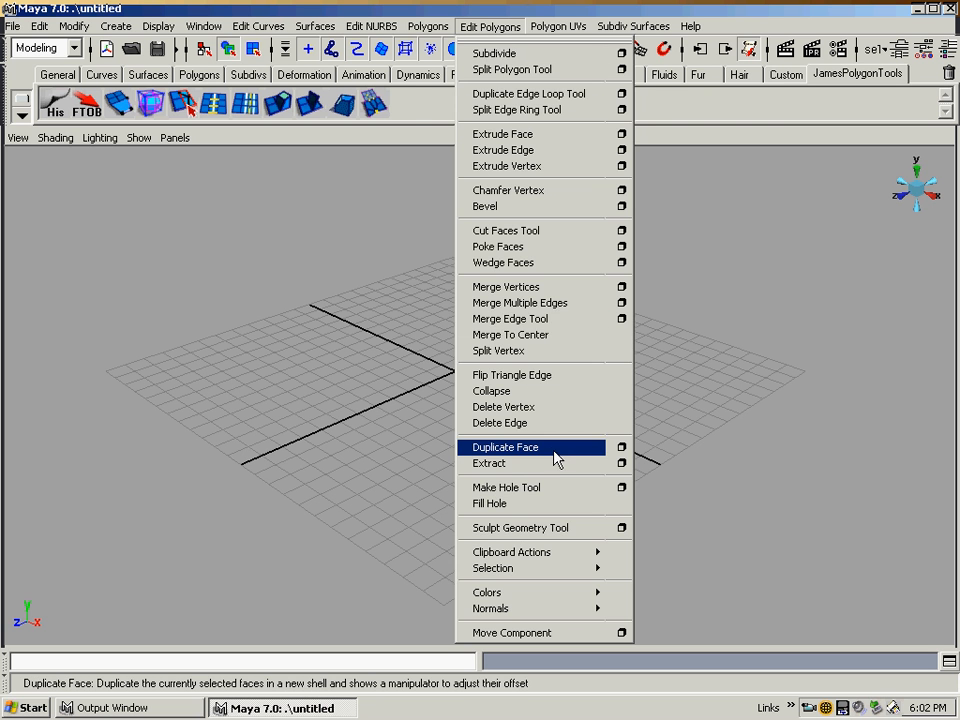
ctrl+shift+click(500, 448)
click(487, 27)
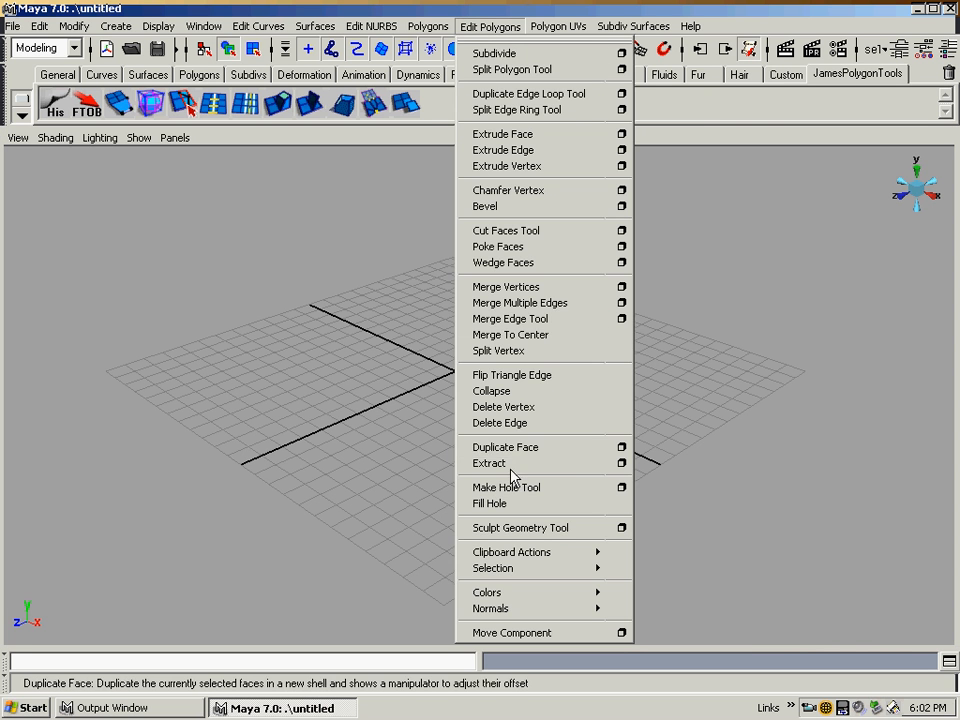
ctrl+shift+click(540, 466)
click(490, 27)
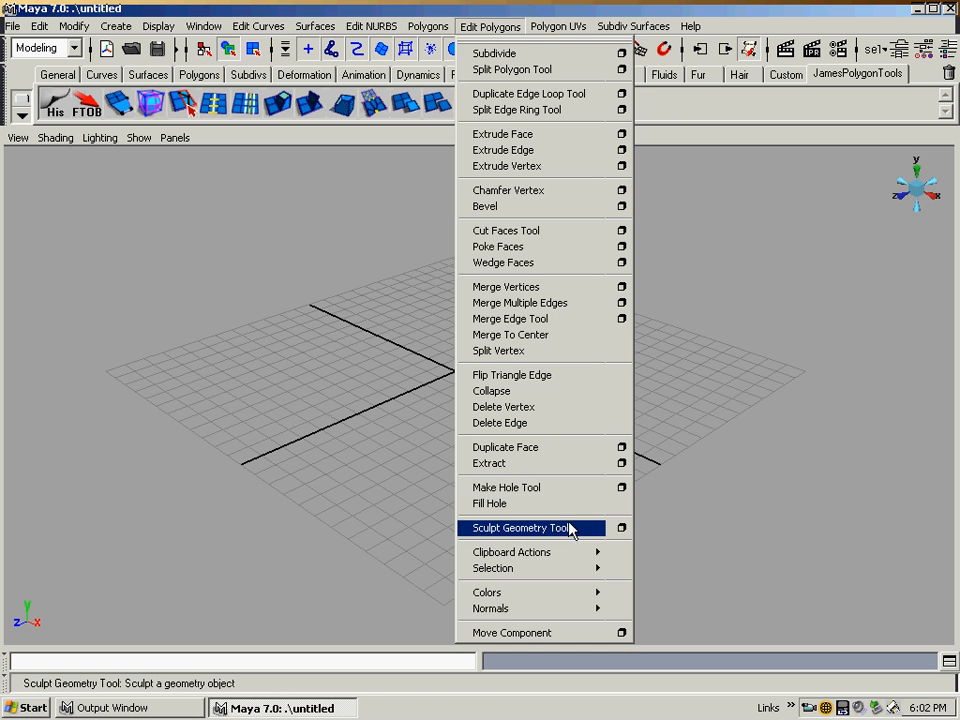
ctrl+shift+click(628, 533)
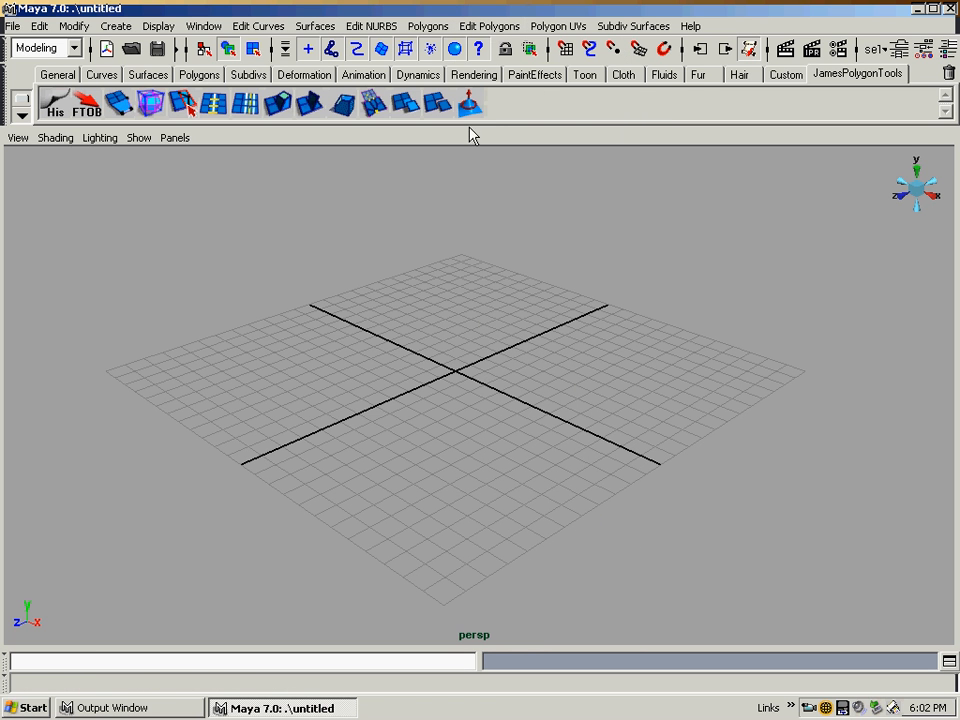
Step: Create a polygon plane in the scene through its creation options
click(112, 27)
mouse_move(190, 69)
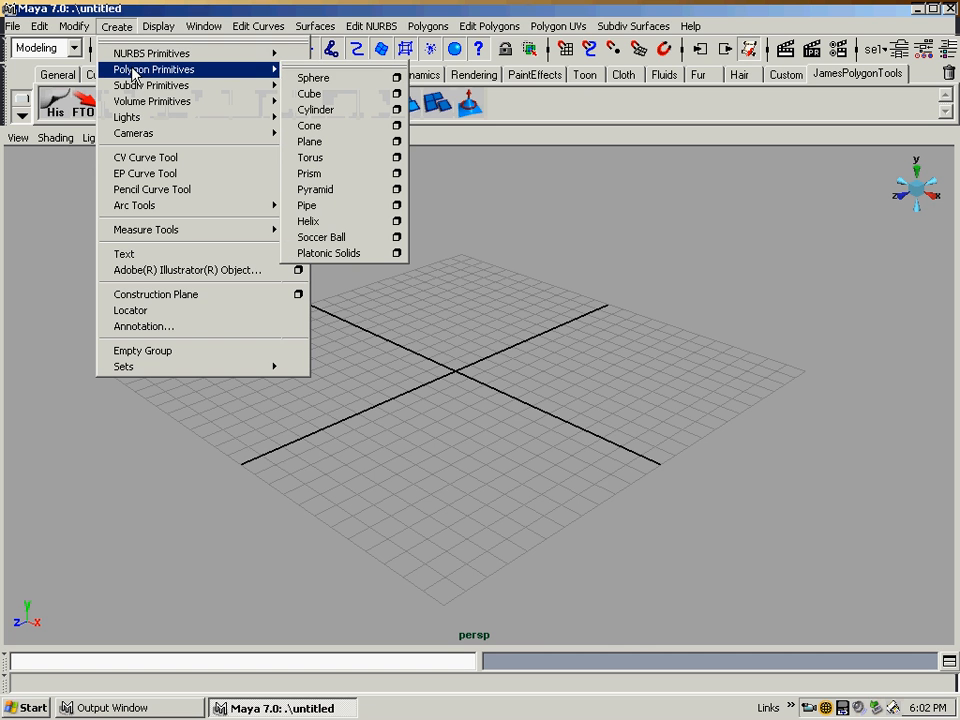
click(396, 141)
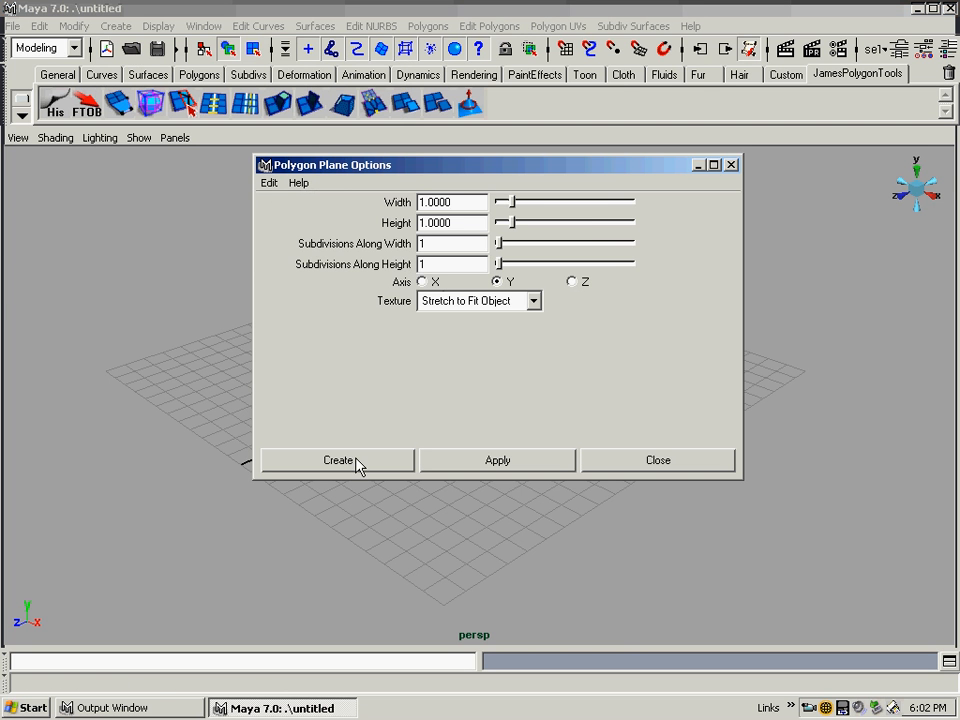
click(358, 463)
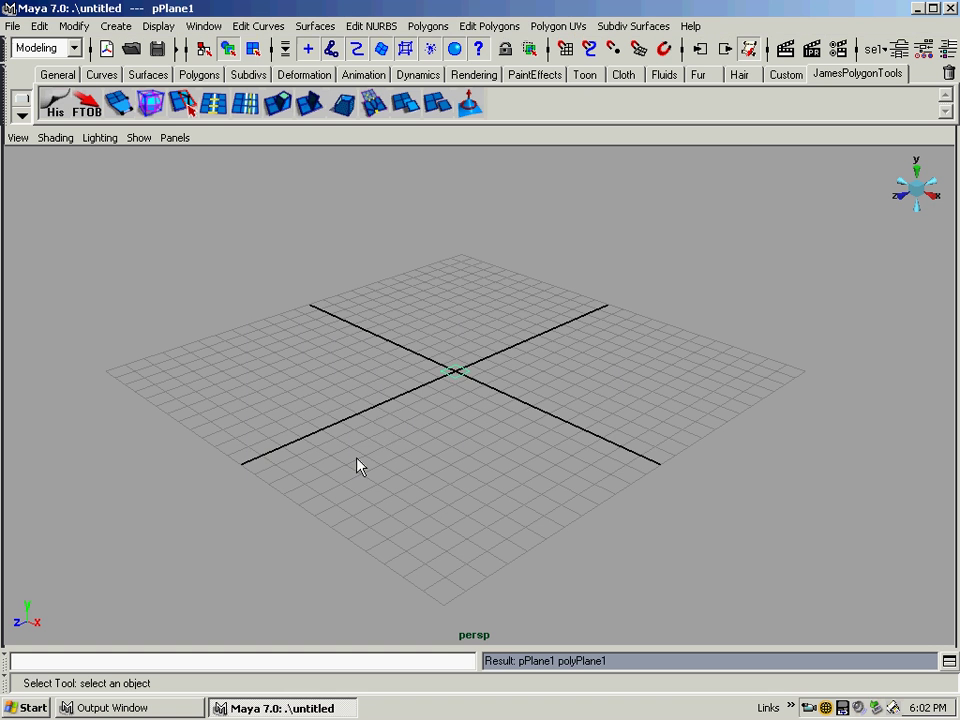
Step: Scale the plane up to about 13.667, raise it slightly and show it shaded
click(462, 385)
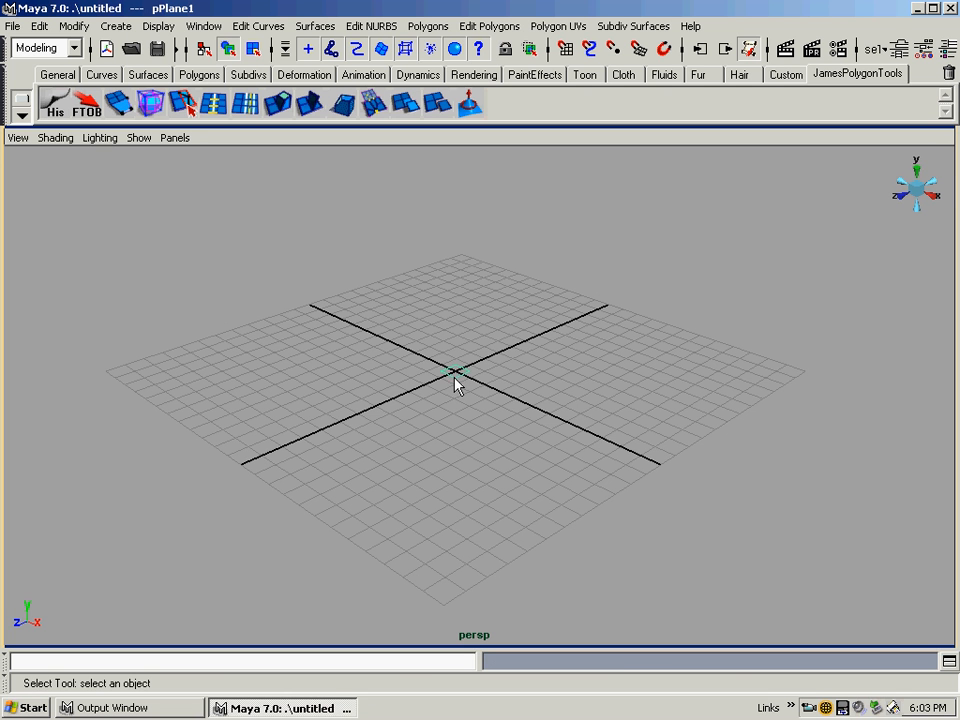
key(r)
drag(456, 378, 637, 379)
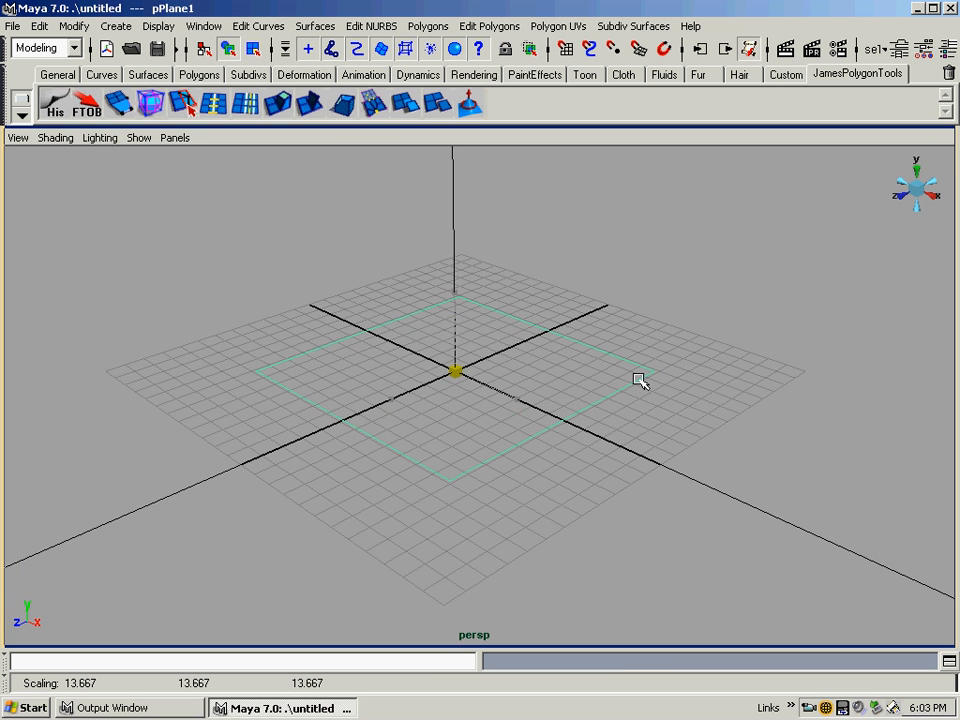
key(5)
key(w)
drag(461, 326, 457, 298)
scroll(471, 349, up, 2)
alt+drag(475, 353, 482, 385)
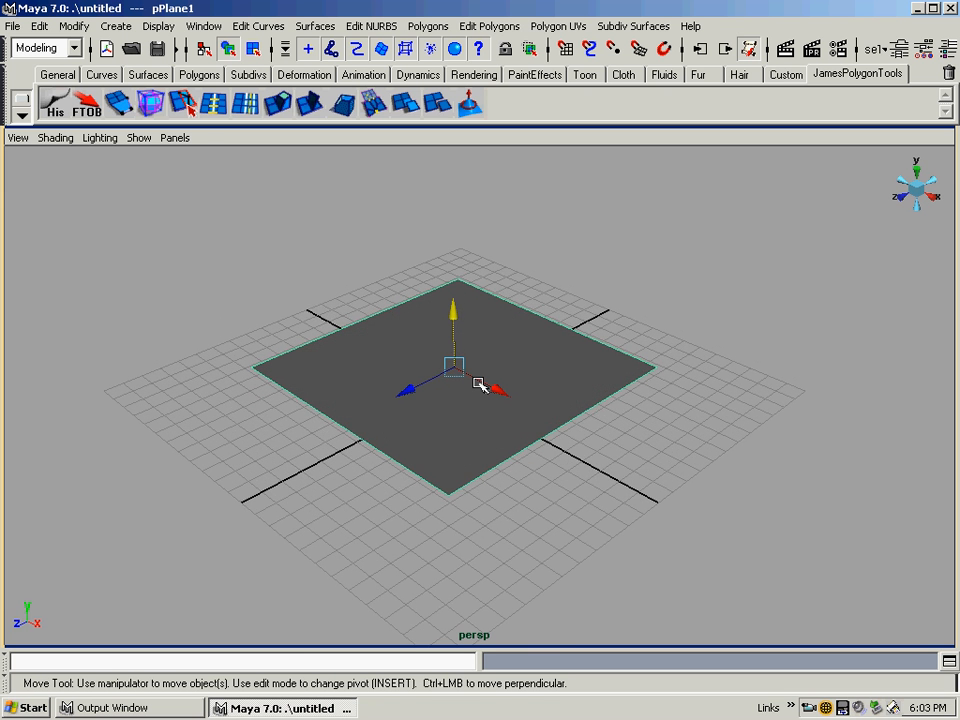
scroll(480, 385, up, 3)
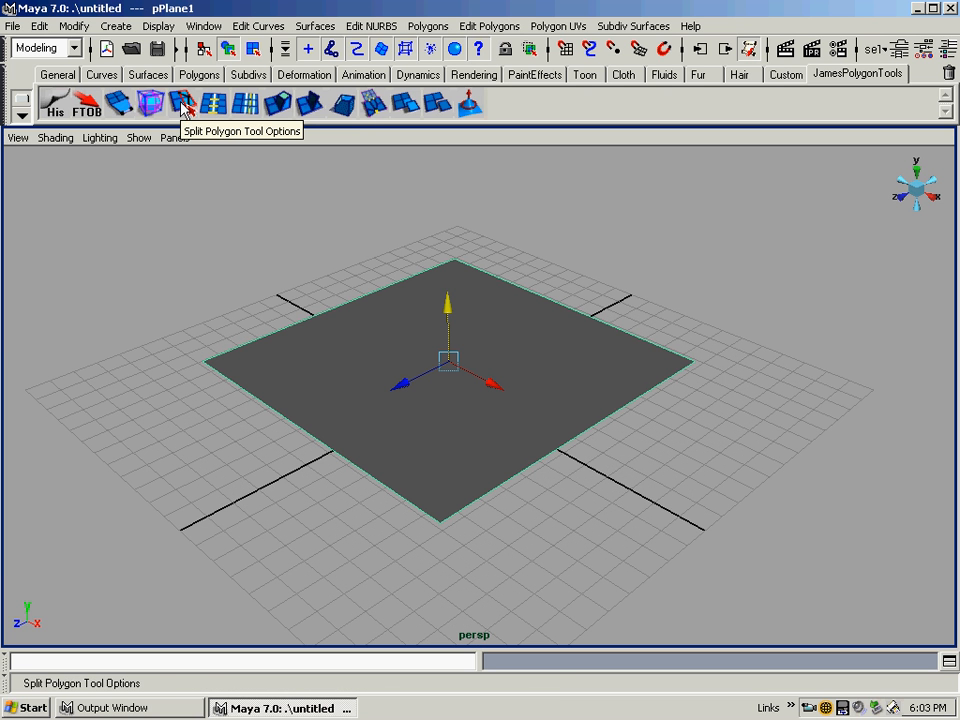
Step: Test the Split Edge Ring Tool with two trial splits, then undo them
click(213, 103)
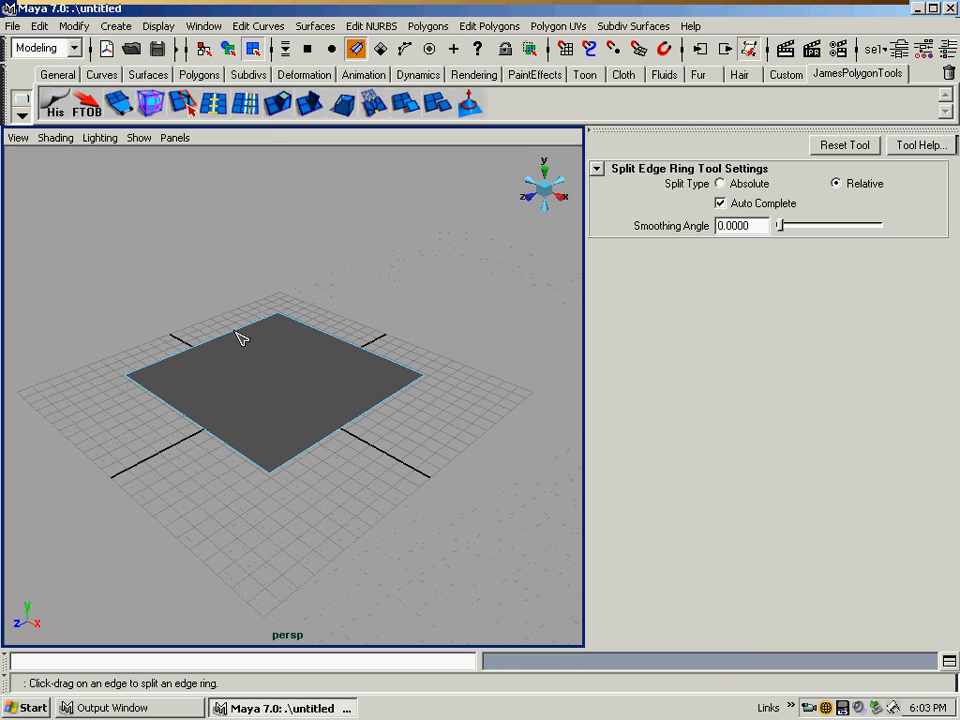
click(180, 356)
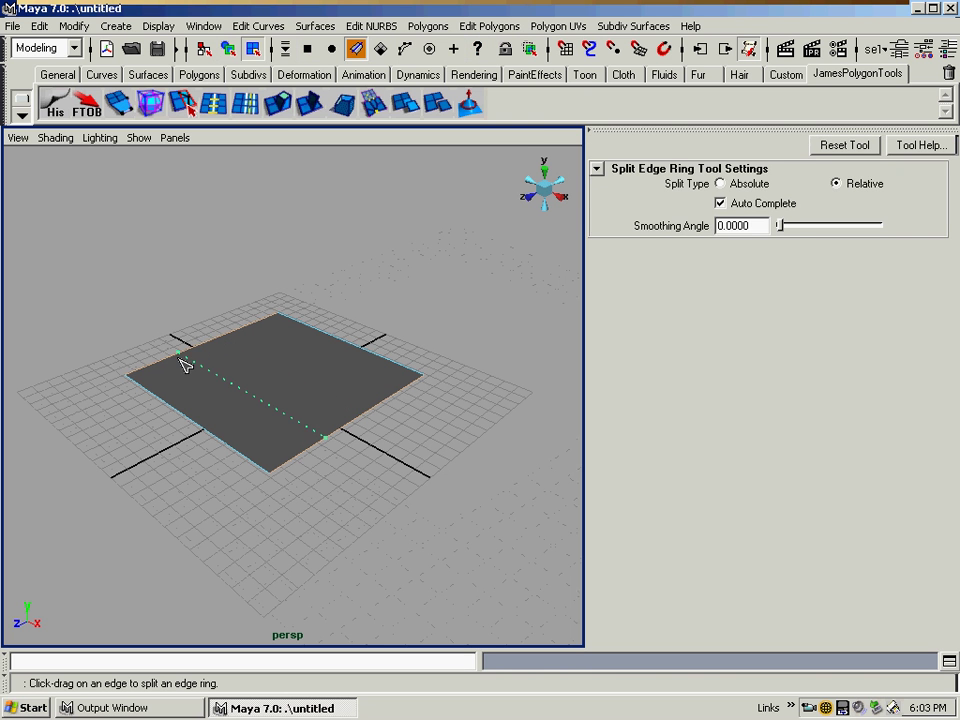
click(242, 333)
key(ctrl+shift+t)
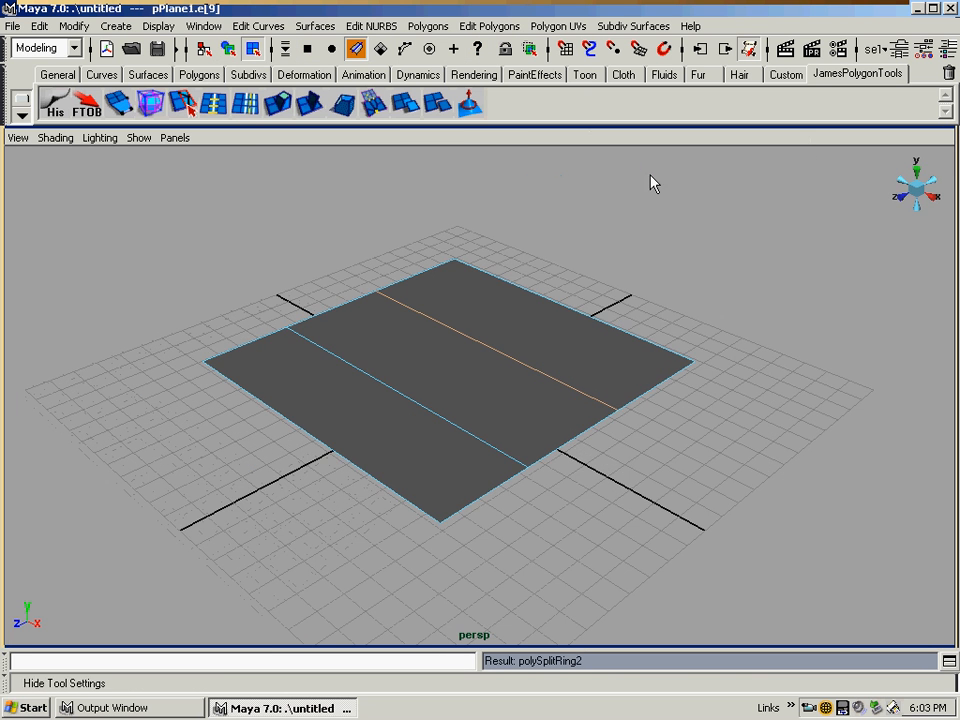
key(ctrl+z)
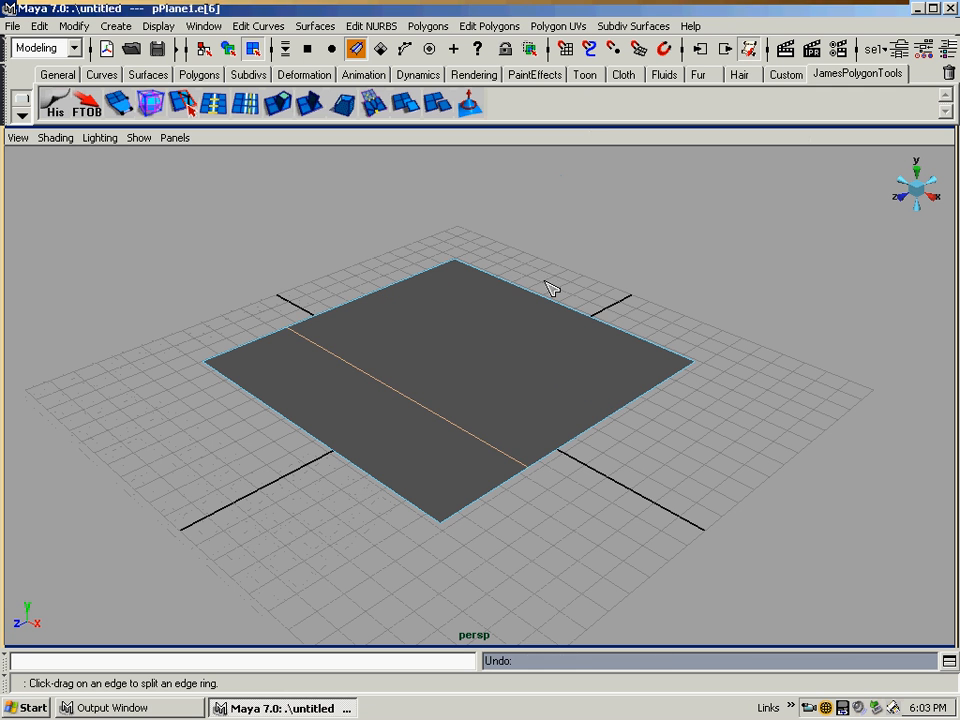
key(q)
key(ctrl+z)
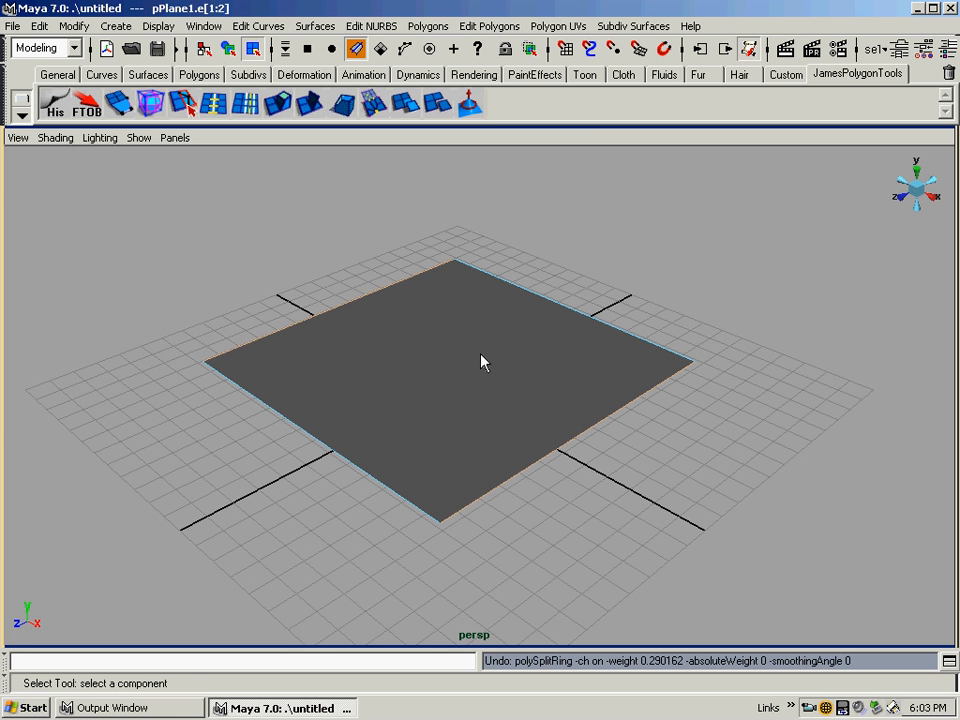
Step: Reselect the whole plane and split one edge ring across it from the Edit Polygons menu
right_drag(511, 350, 546, 330)
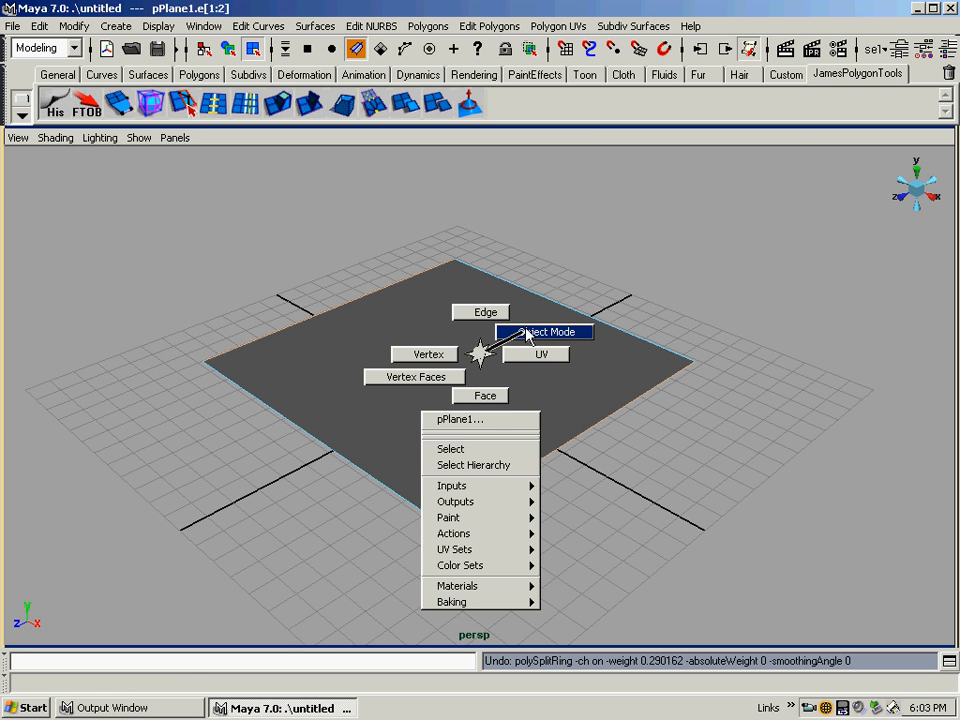
click(503, 345)
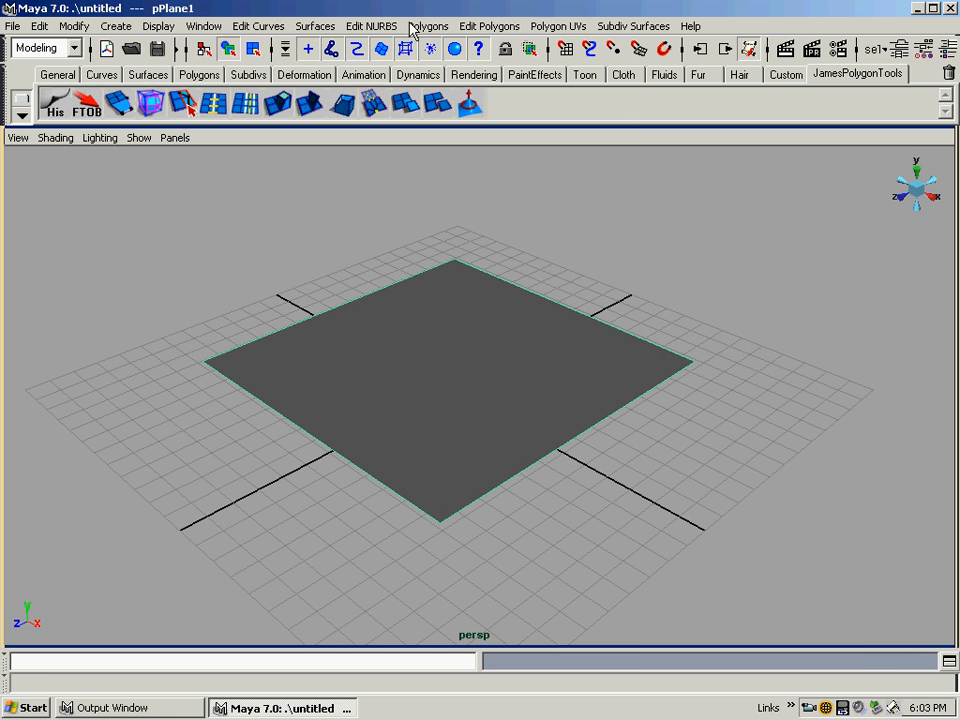
click(467, 28)
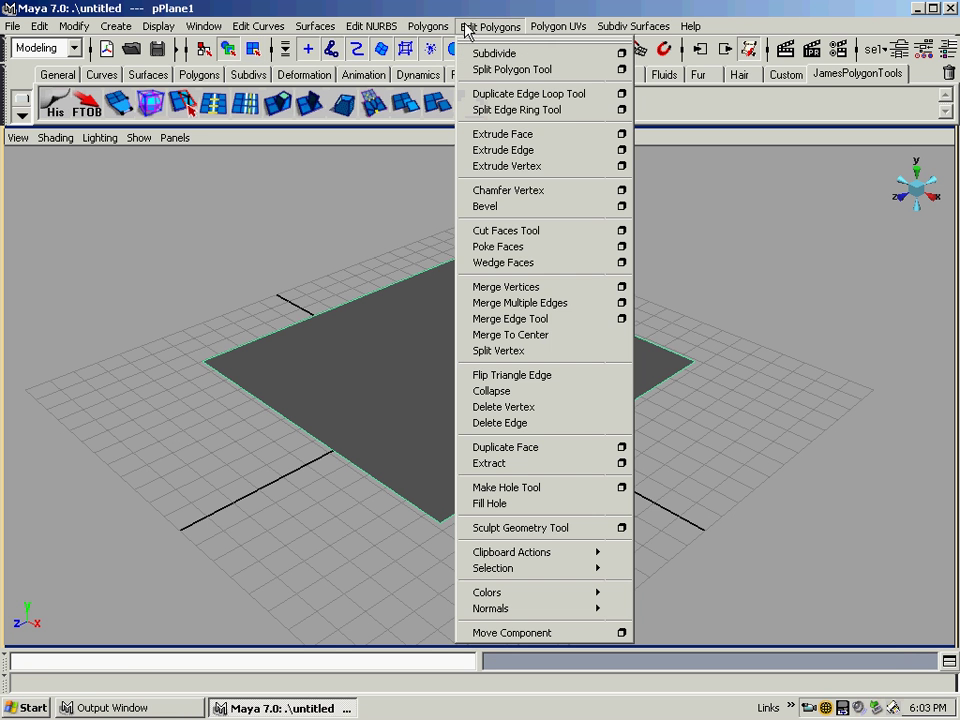
click(560, 110)
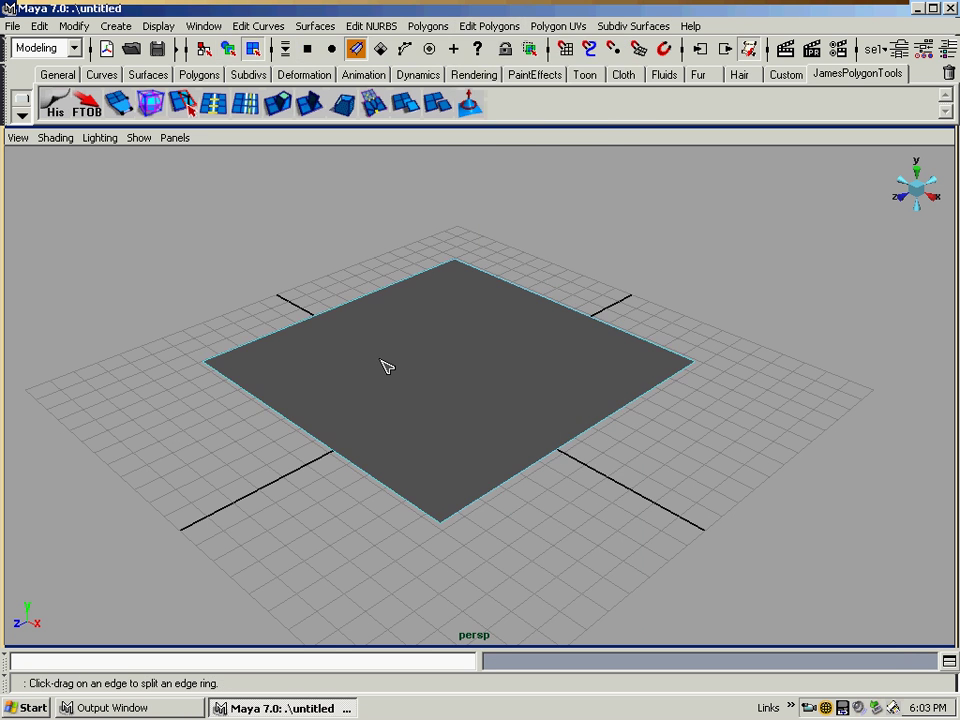
click(279, 332)
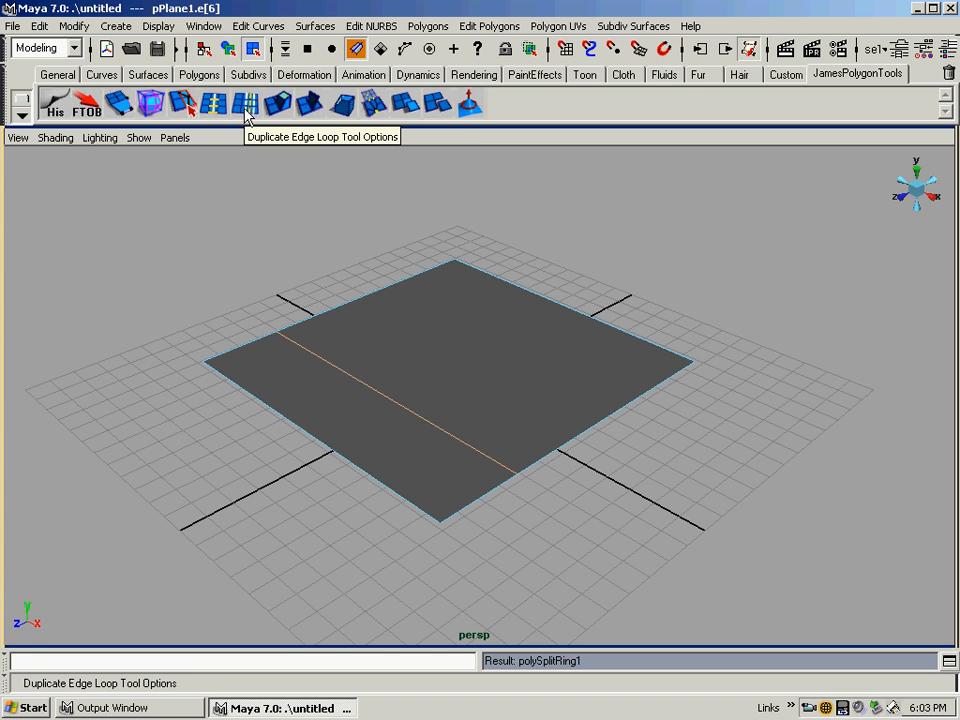
Step: Split several more edge rings across the plane, dividing it into a grid of faces
click(279, 104)
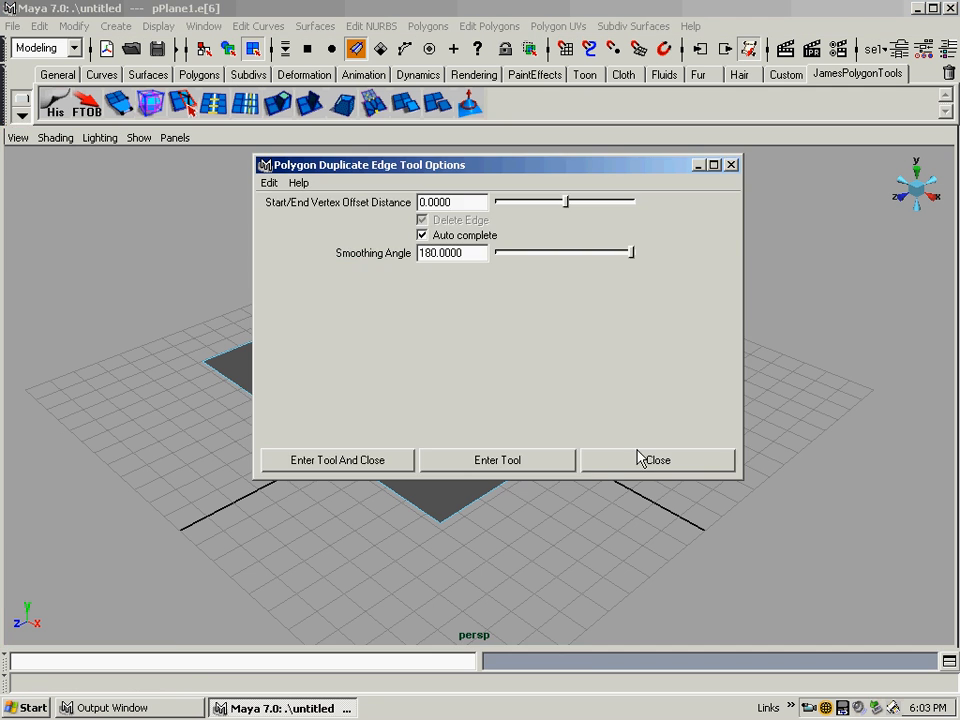
click(639, 460)
double_click(215, 104)
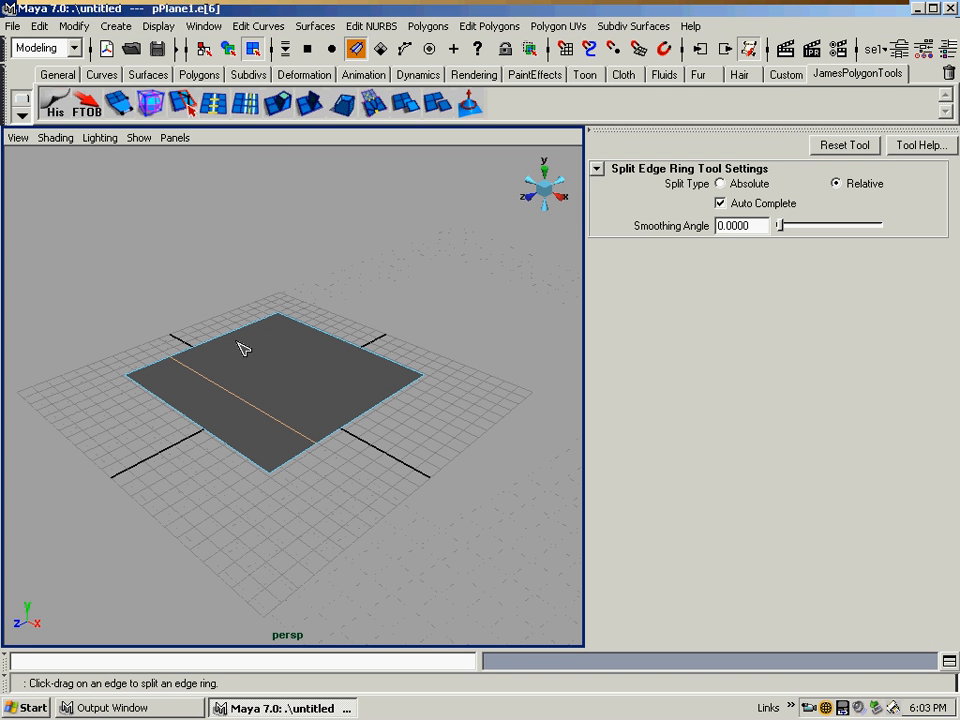
mouse_move(242, 343)
mouse_down()
mouse_move(250, 333)
mouse_move(285, 332)
mouse_move(311, 358)
mouse_move(250, 365)
mouse_move(311, 396)
mouse_move(347, 392)
mouse_up()
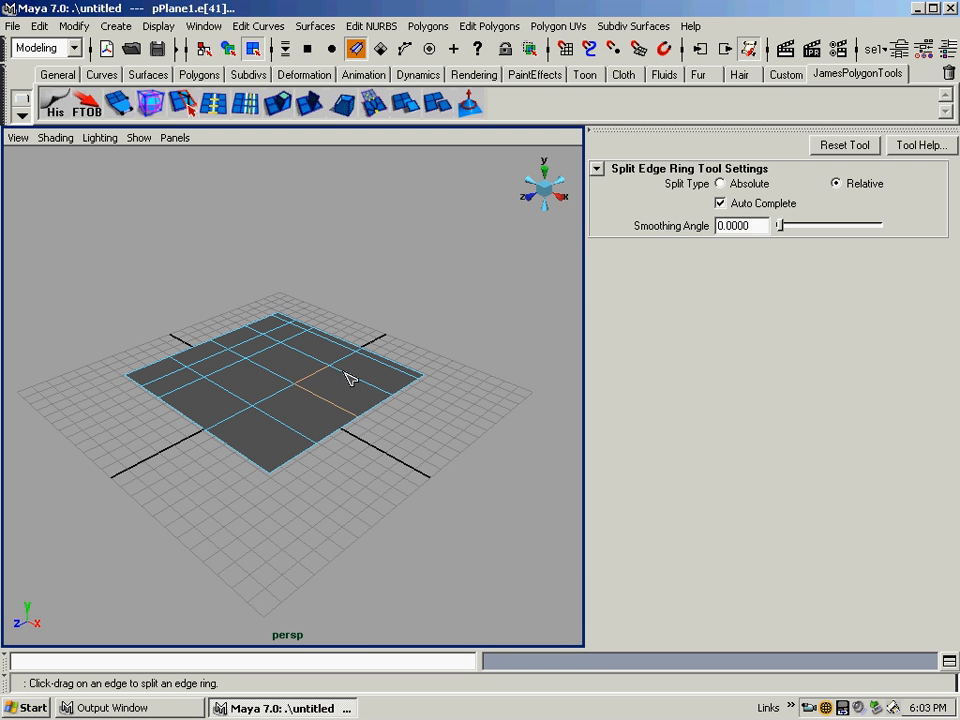
Step: Select one face of the plane and extrude it upward into a box
key(q)
right_drag(336, 377, 345, 411)
click(347, 393)
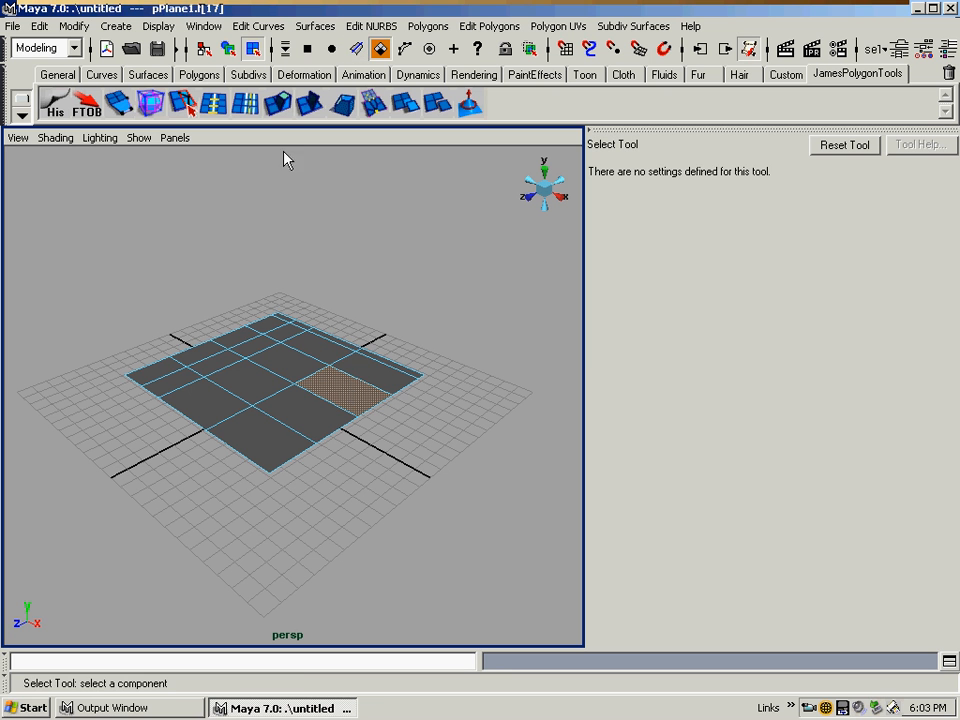
click(281, 104)
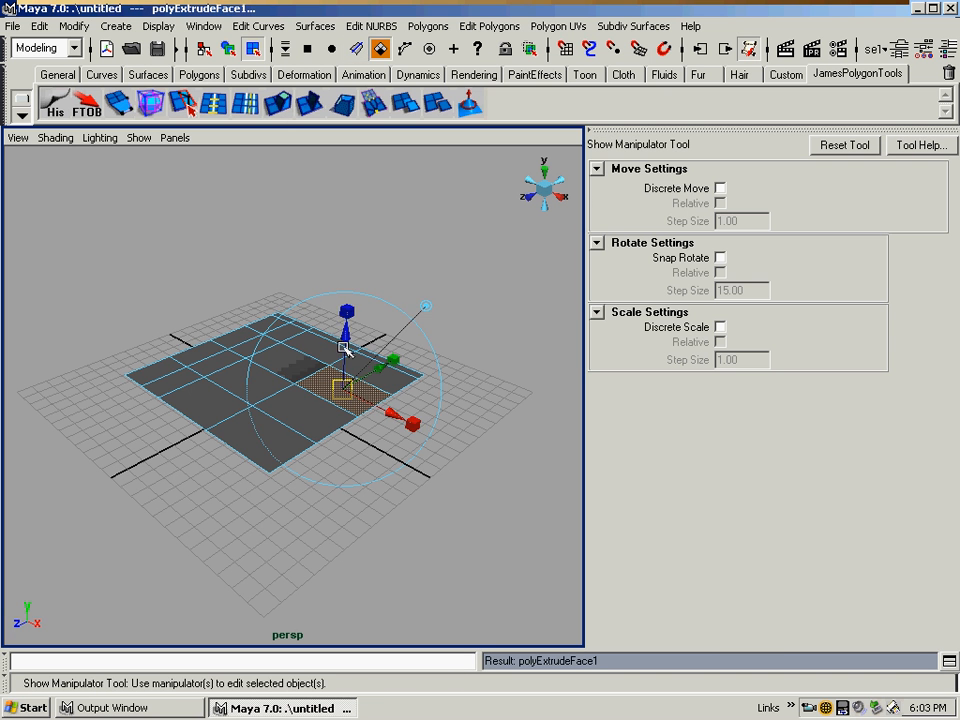
drag(350, 345, 356, 261)
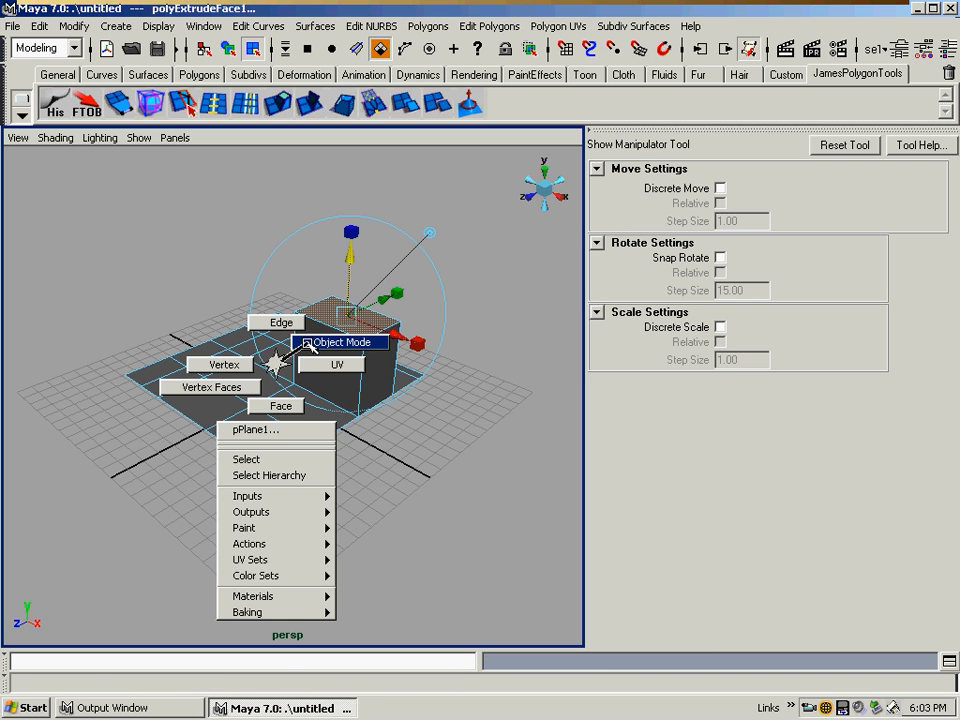
Step: Return to object mode and clear the selection, leaving the box on the plane
right_drag(278, 366, 415, 340)
alt+drag(366, 410, 429, 463)
click(294, 454)
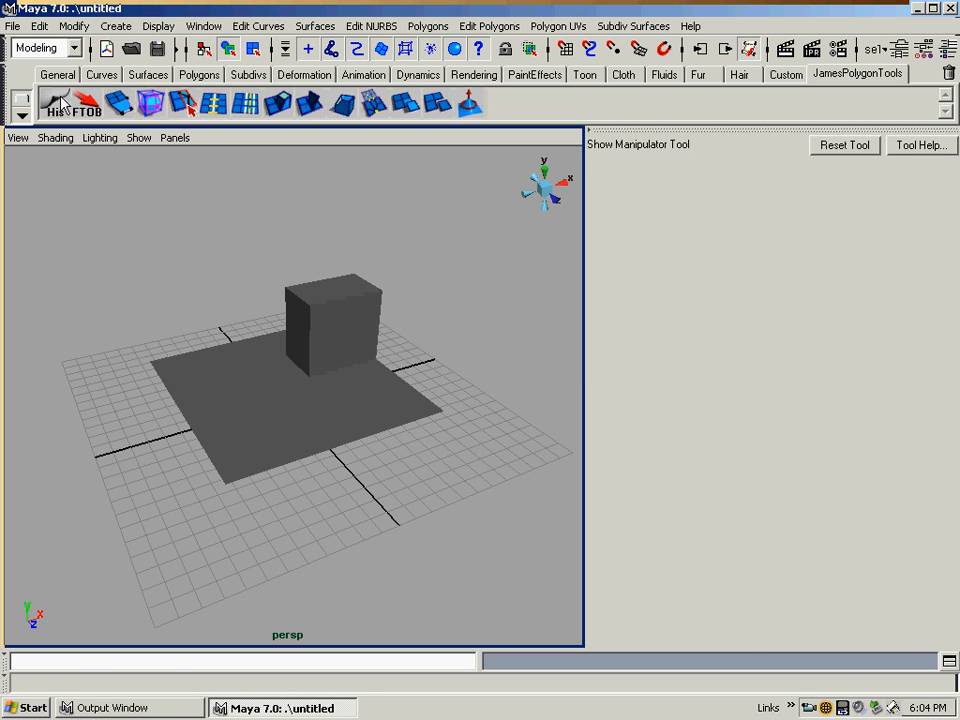
Step: Save all shelves so the JamesPolygonTools shelf is kept
click(21, 115)
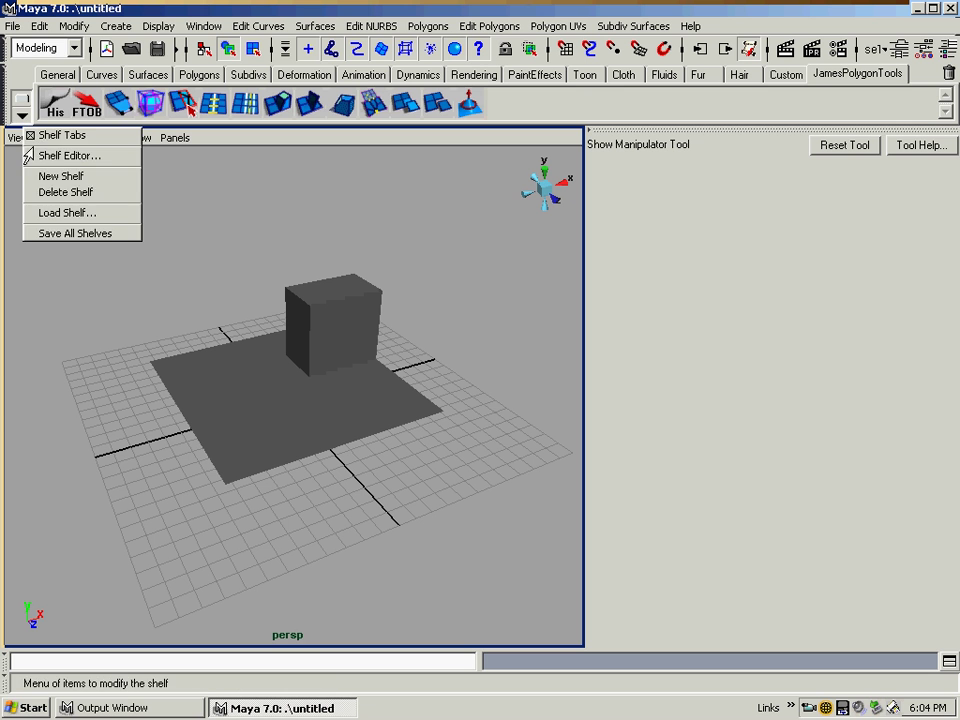
click(75, 233)
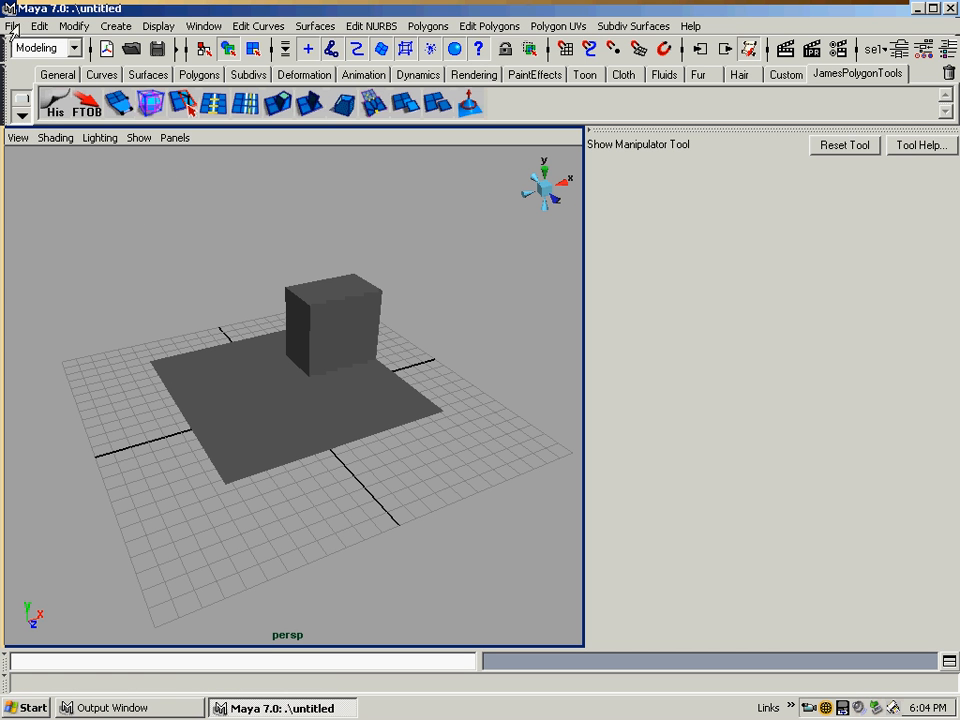